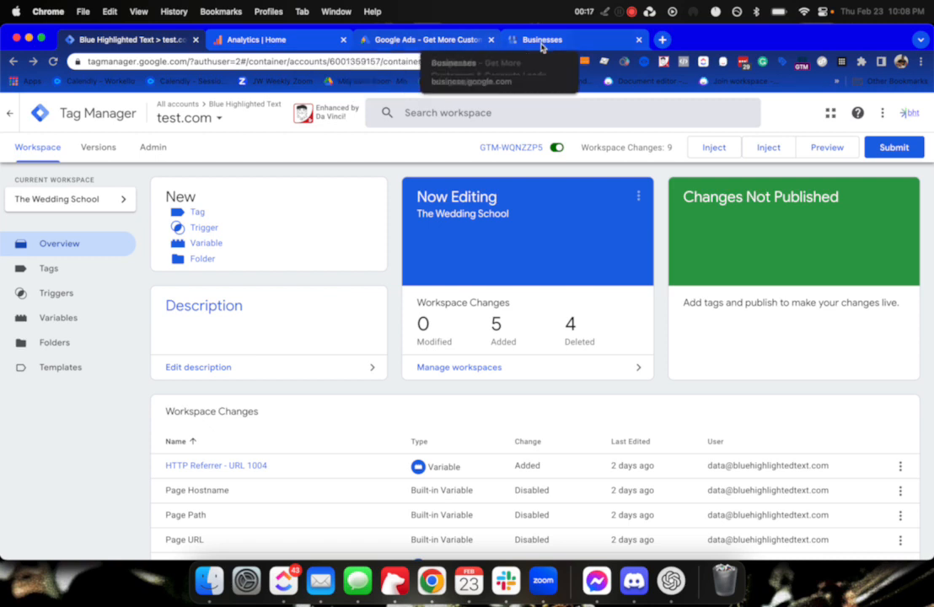
# Search the web for 'search console' in a new tab and open the Search Console dashboard.
pyautogui.click(662, 40)
pyautogui.write('sear')
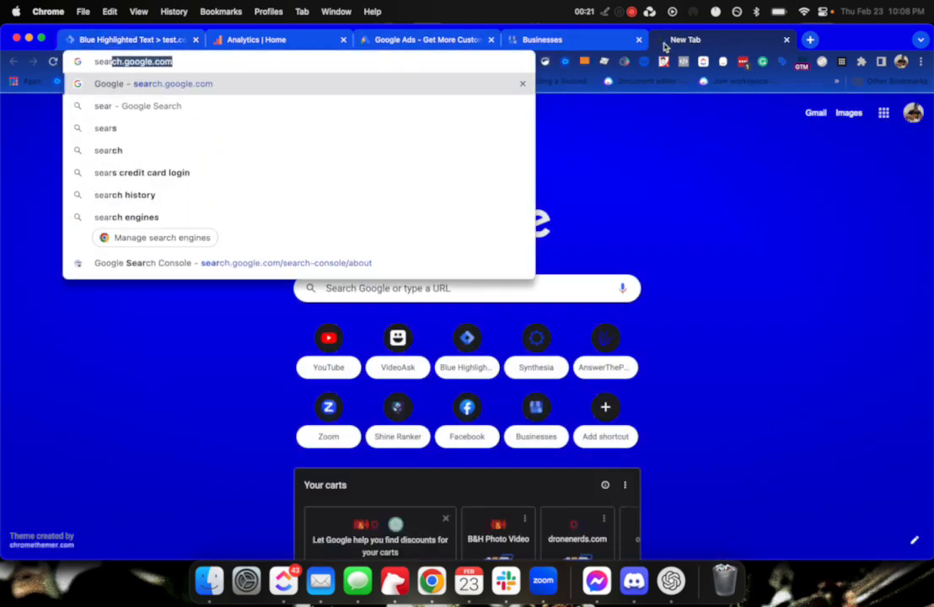
pyautogui.write('cj')
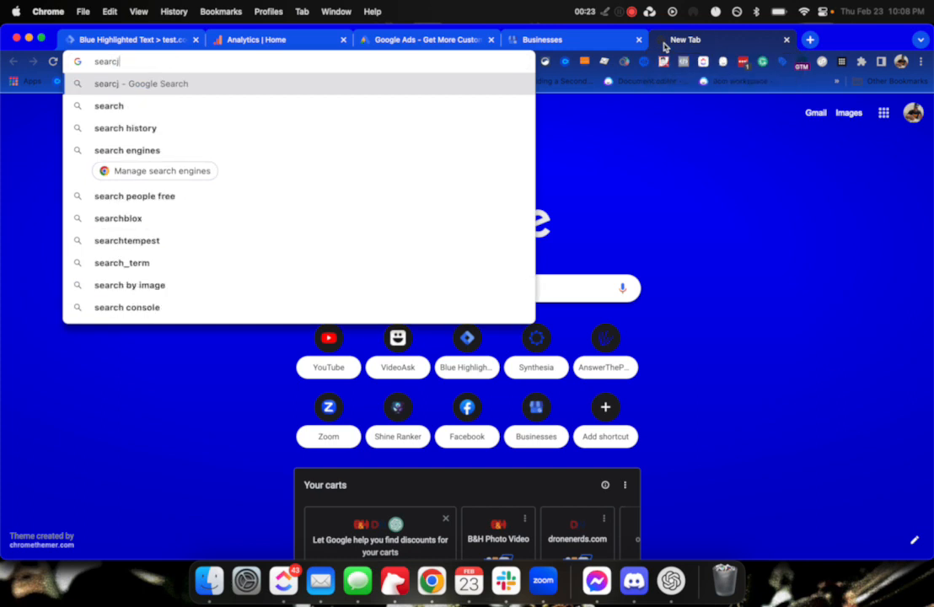
pyautogui.press('BackSpace')
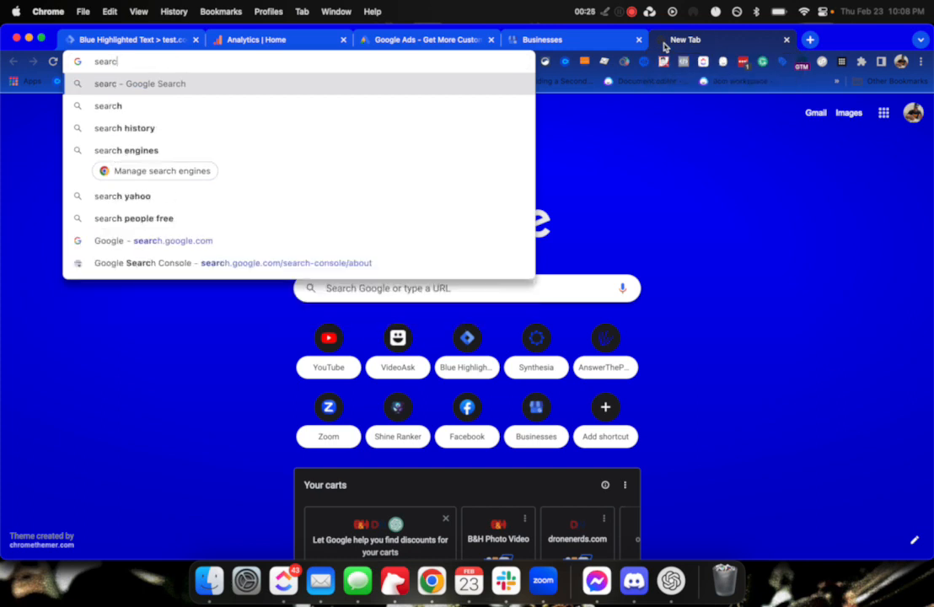
pyautogui.write('h conso')
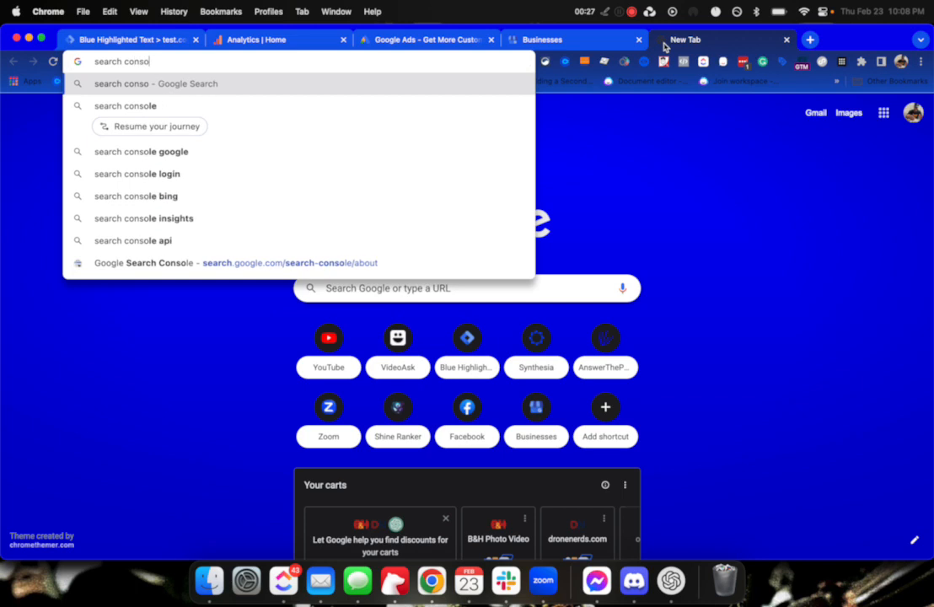
pyautogui.write('le')
pyautogui.press('Return')
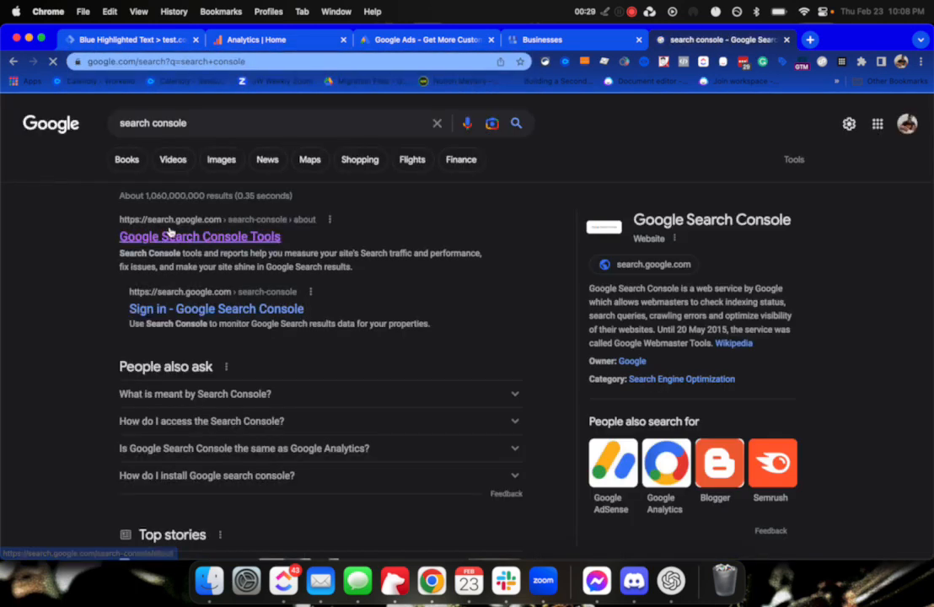
pyautogui.click(183, 237)
pyautogui.click(141, 438)
# Switch Search Console to the proxycopy.com property, then go back to the Tag Manager tab.
pyautogui.click(93, 154)
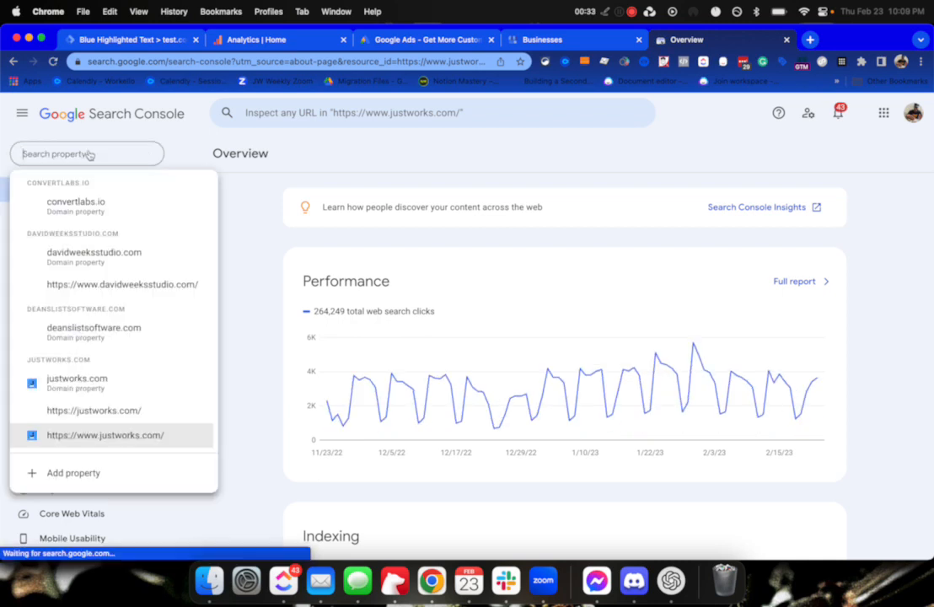
pyautogui.scroll(-3, 79, 362)
pyautogui.scroll(-4, 79, 362)
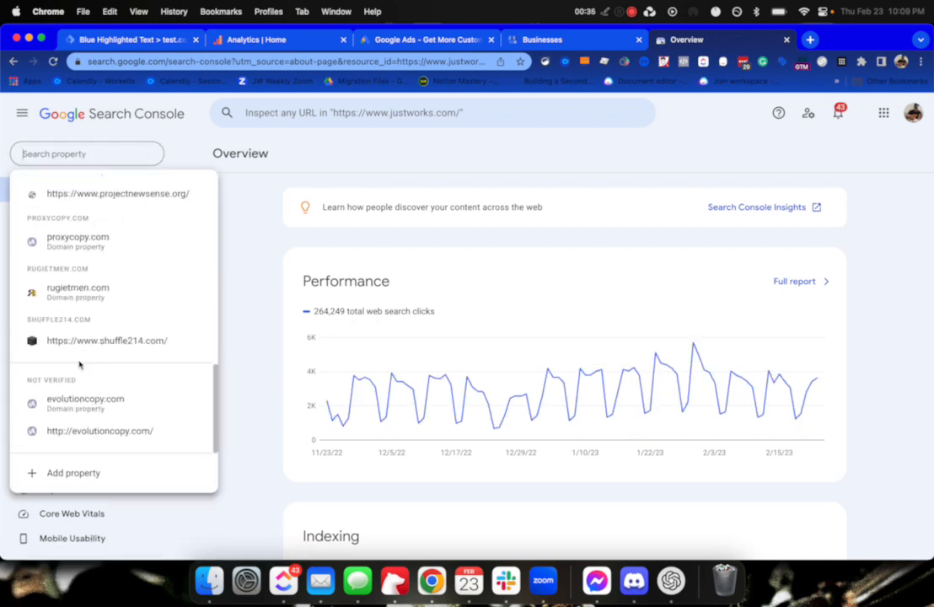
pyautogui.click(100, 244)
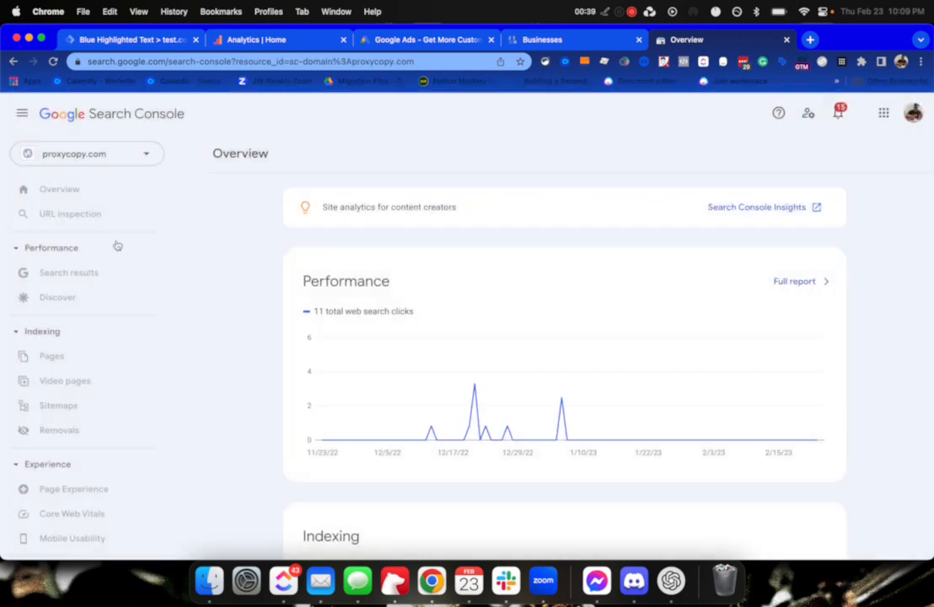
pyautogui.scroll(-5, 73, 230)
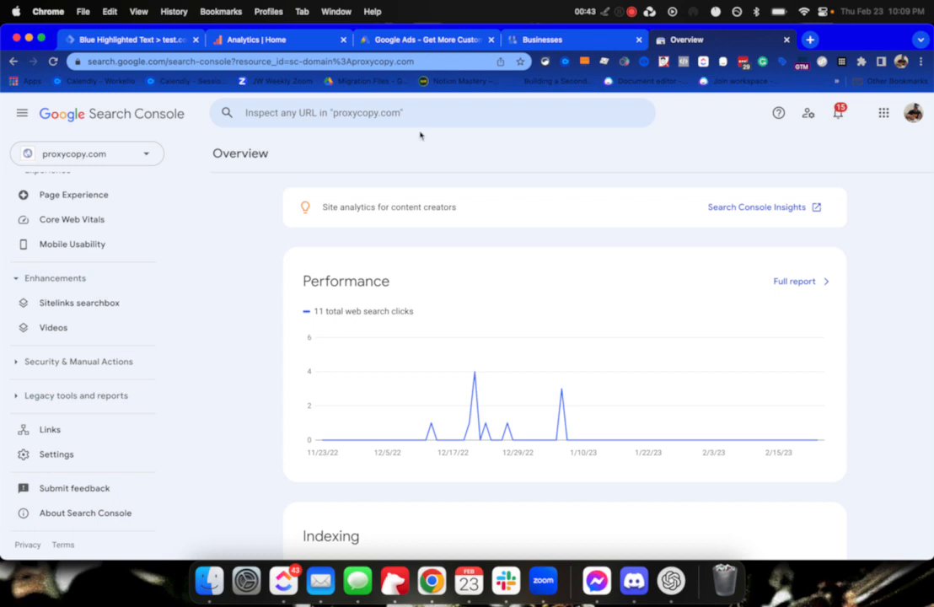
pyautogui.click(135, 40)
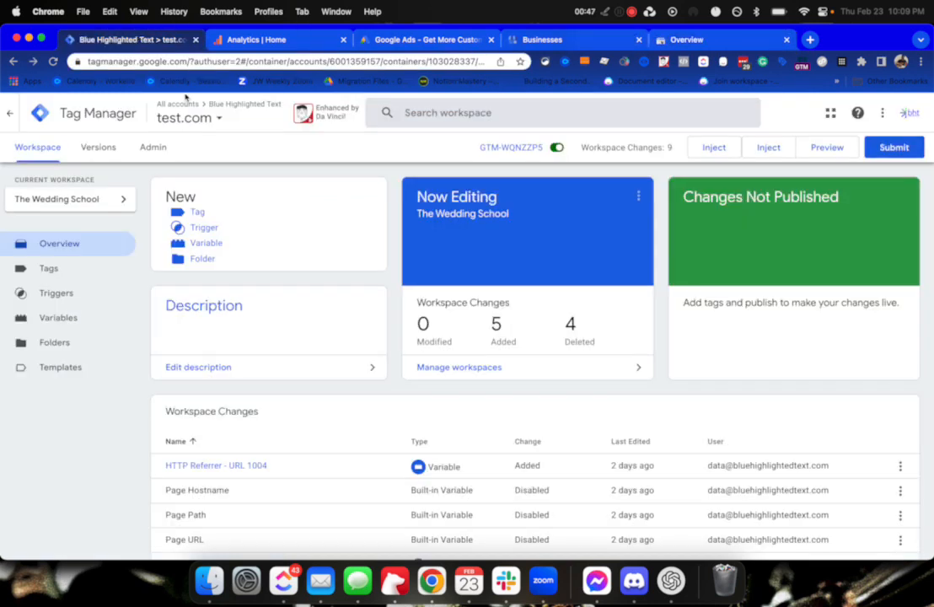
# Browse the all-accounts list to Blue Highlighted Text and open the Live container's options menu.
pyautogui.click(10, 115)
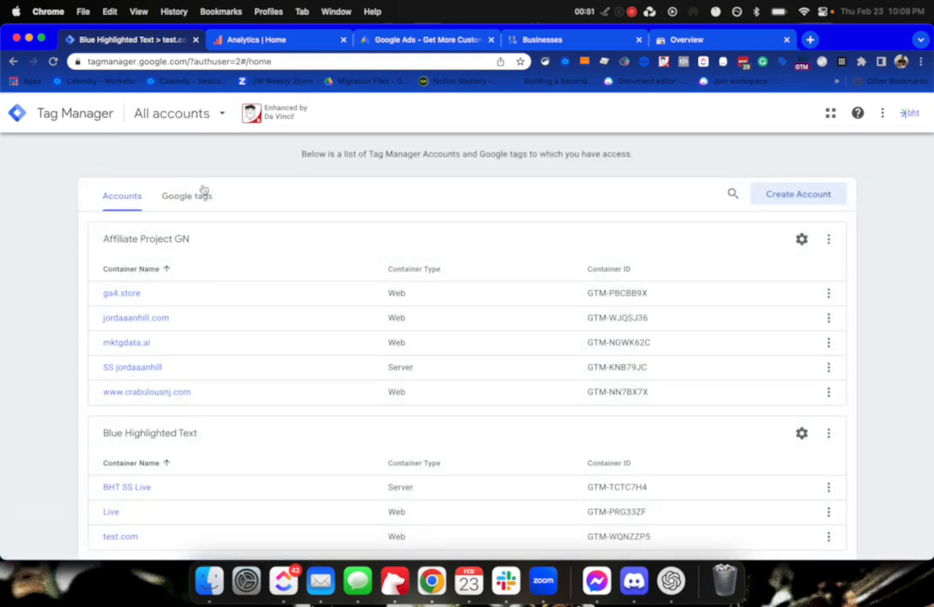
pyautogui.scroll(-3, 175, 164)
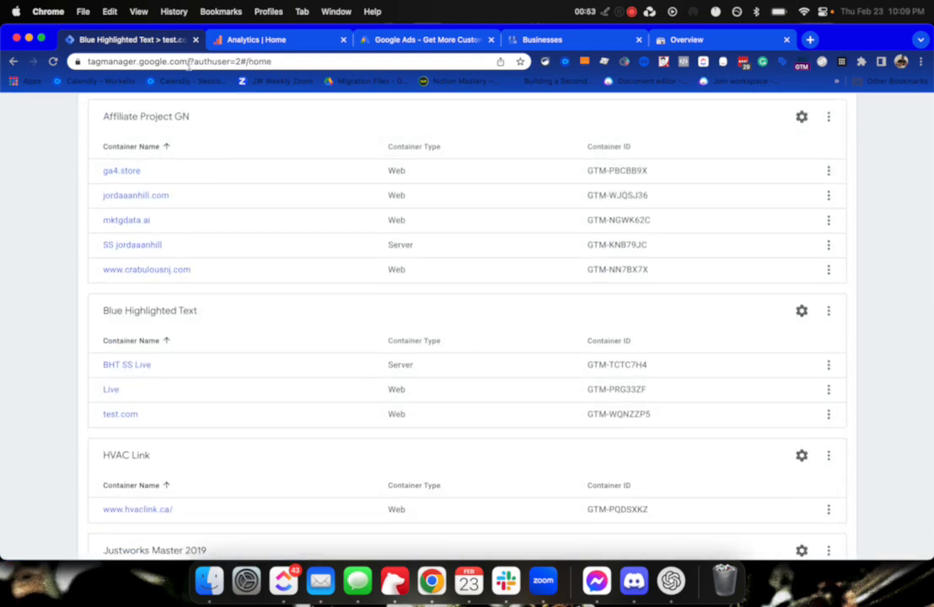
pyautogui.scroll(3, 194, 190)
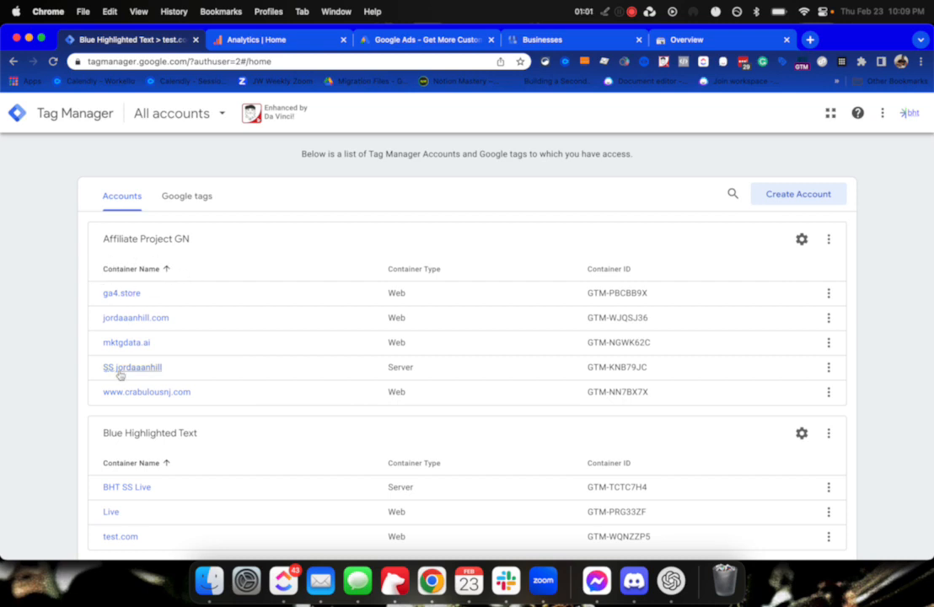
pyautogui.scroll(-3, 171, 330)
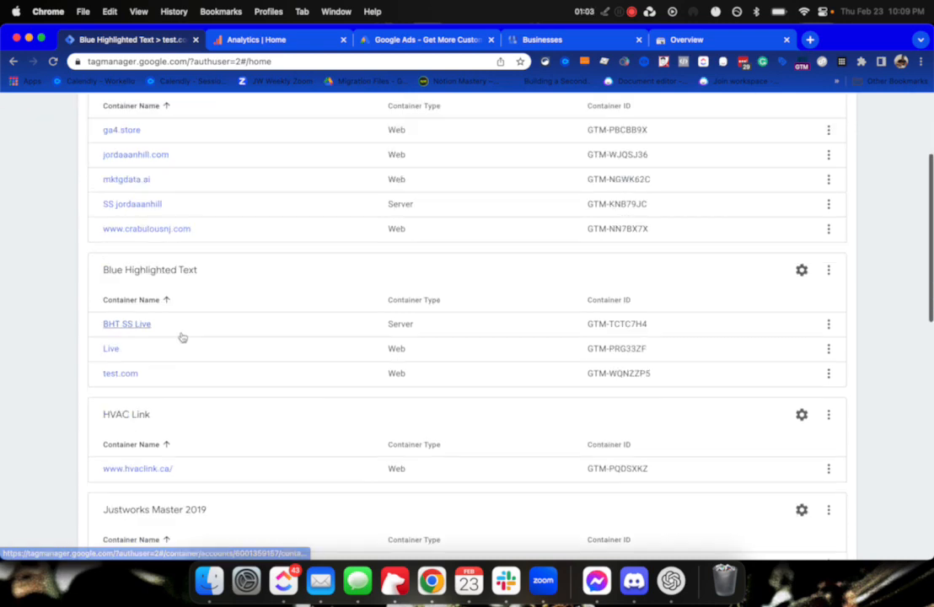
pyautogui.scroll(-4, 180, 335)
pyautogui.scroll(3, 173, 350)
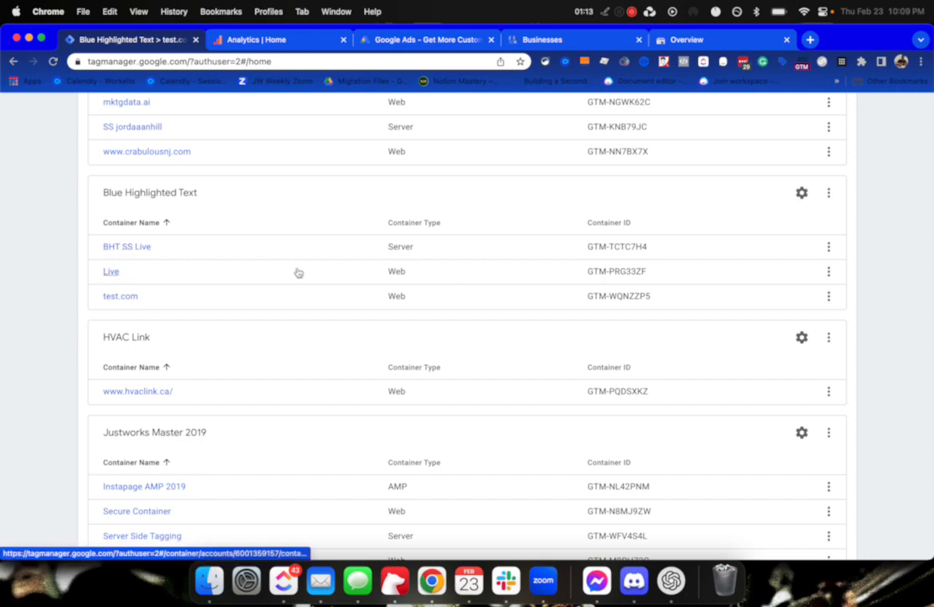
pyautogui.moveTo(384, 275); pyautogui.dragTo(427, 273)
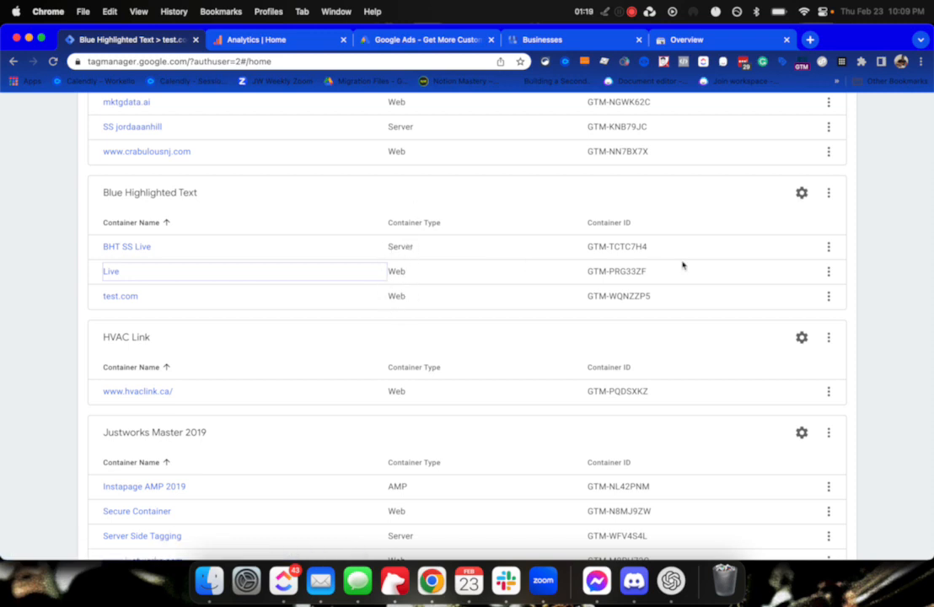
pyautogui.click(828, 270)
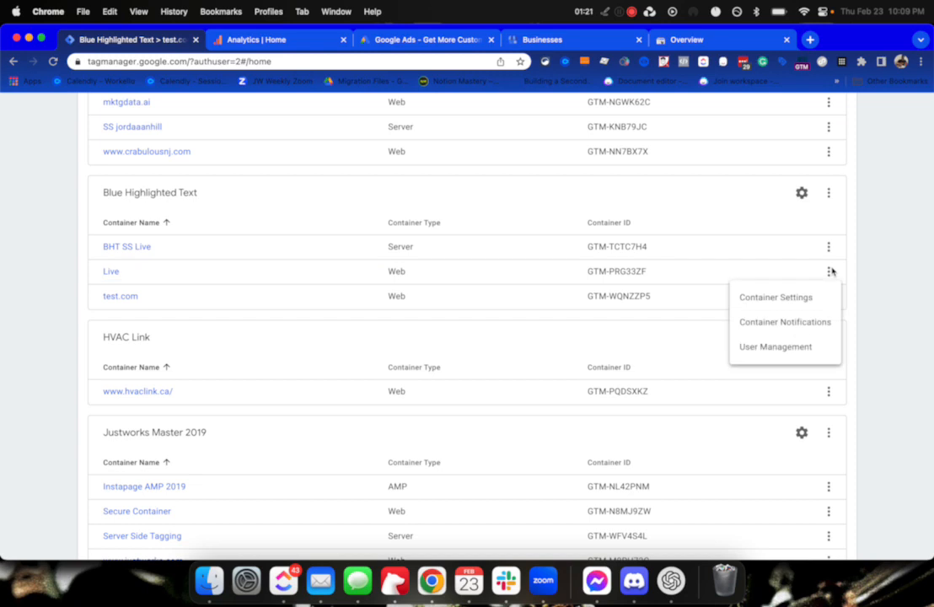
pyautogui.click(829, 272)
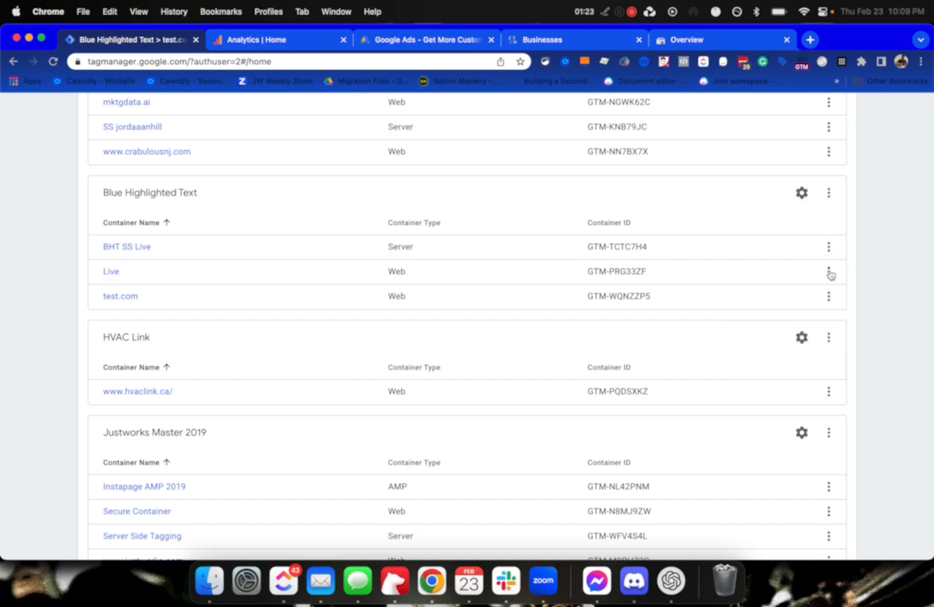
pyautogui.click(830, 272)
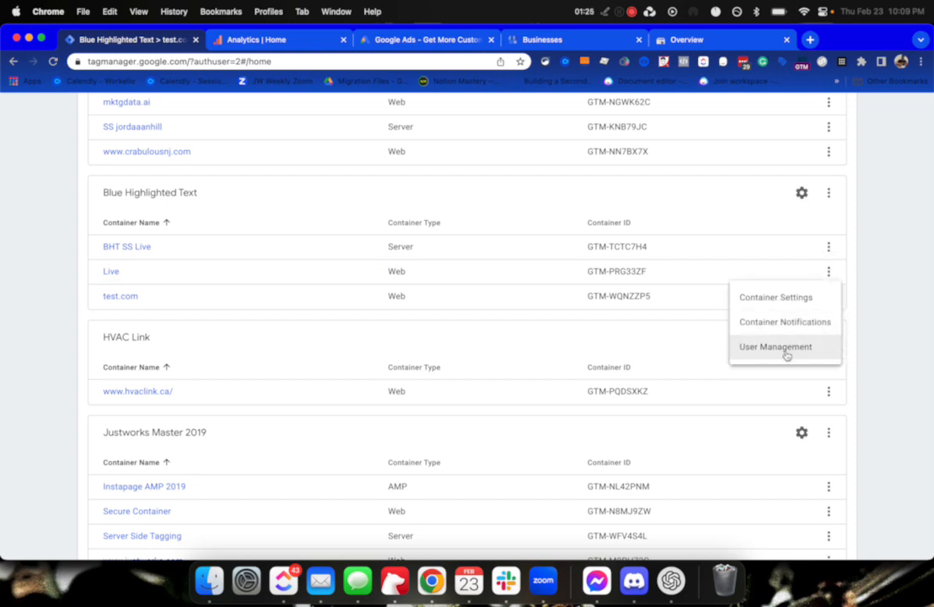
# Search the Live container's user permissions for the data user and open Data BHT's details.
pyautogui.click(784, 352)
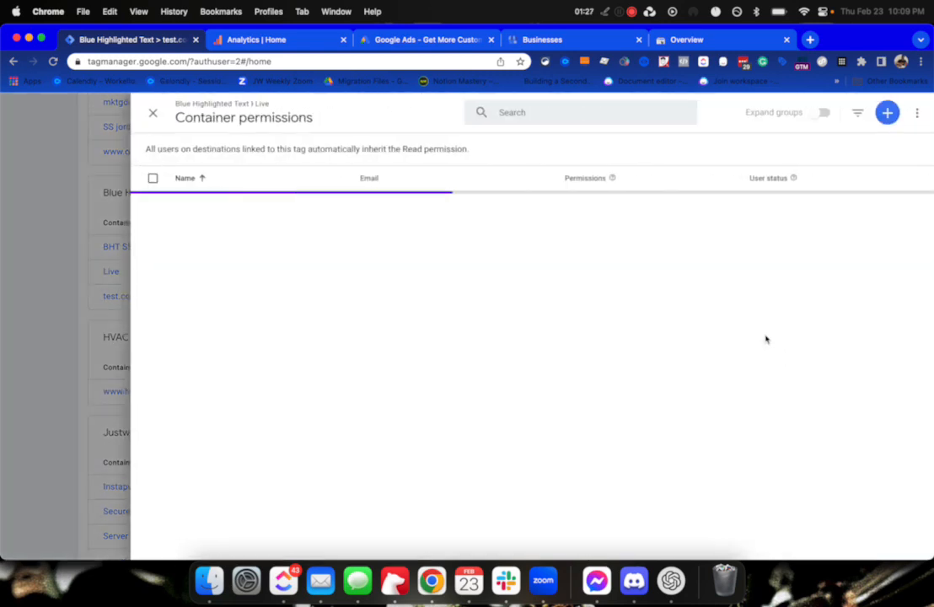
pyautogui.click(509, 111)
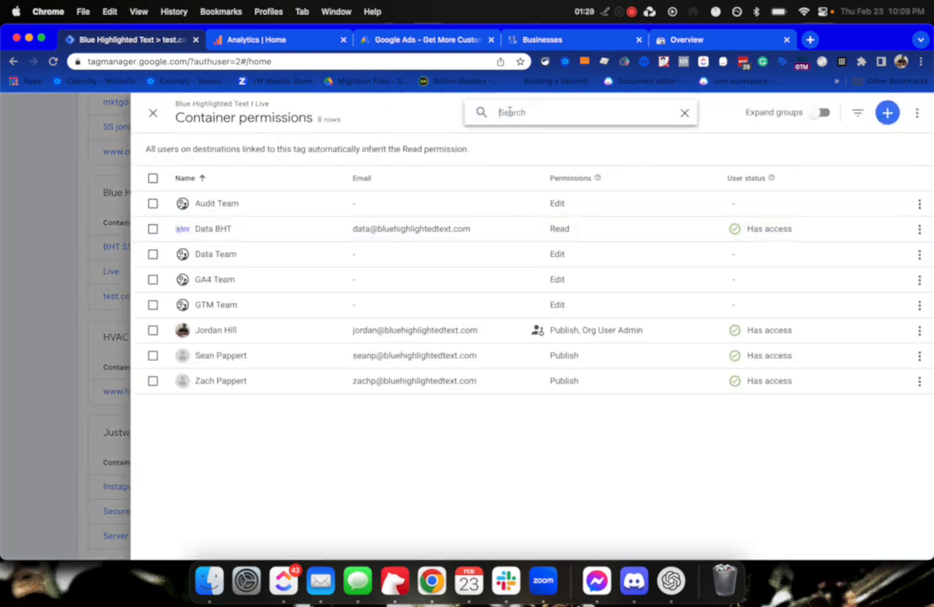
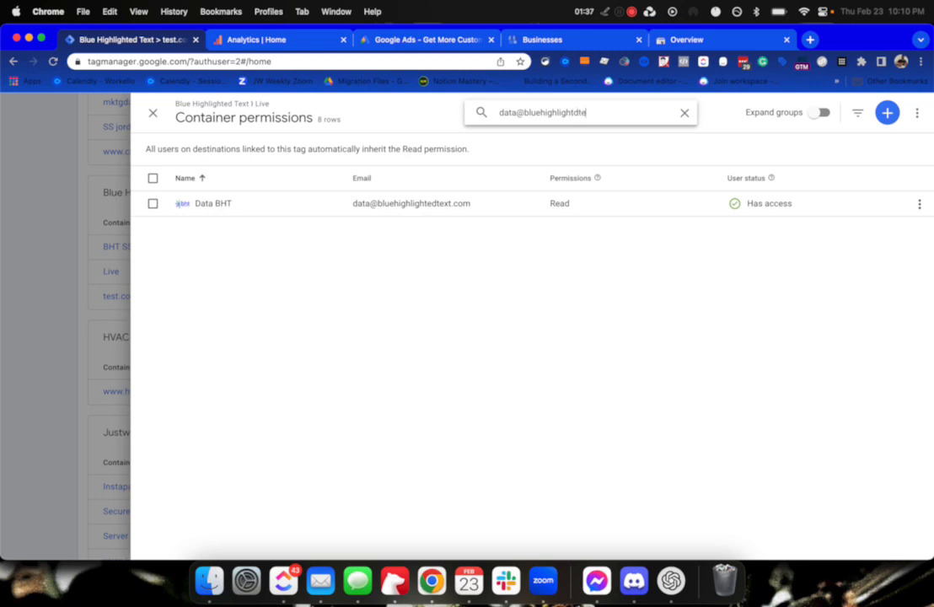
pyautogui.doubleClick(421, 113)
pyautogui.click(423, 203)
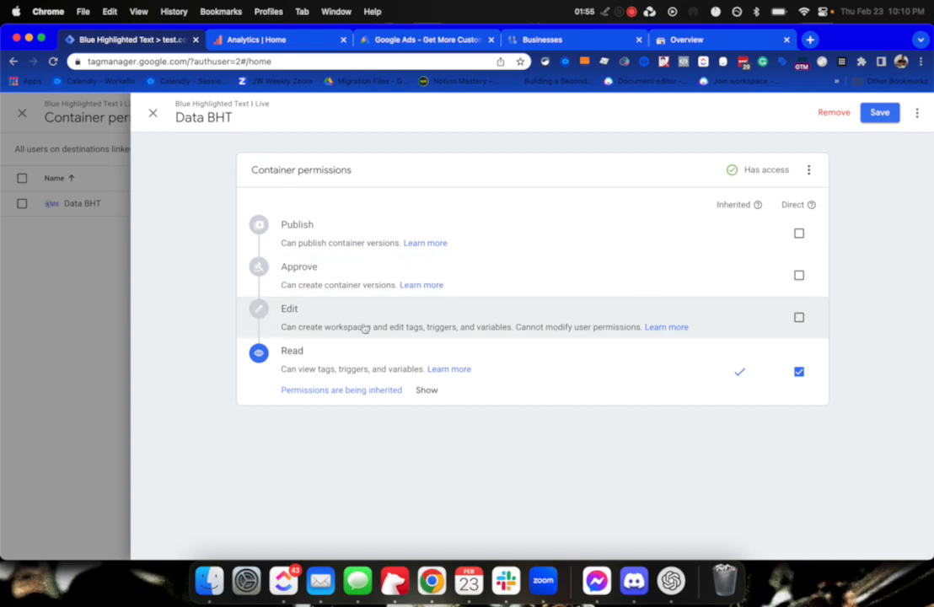
# Restrict Data BHT to Read only by clearing Publish, Approve and Edit, then save.
pyautogui.click(799, 318)
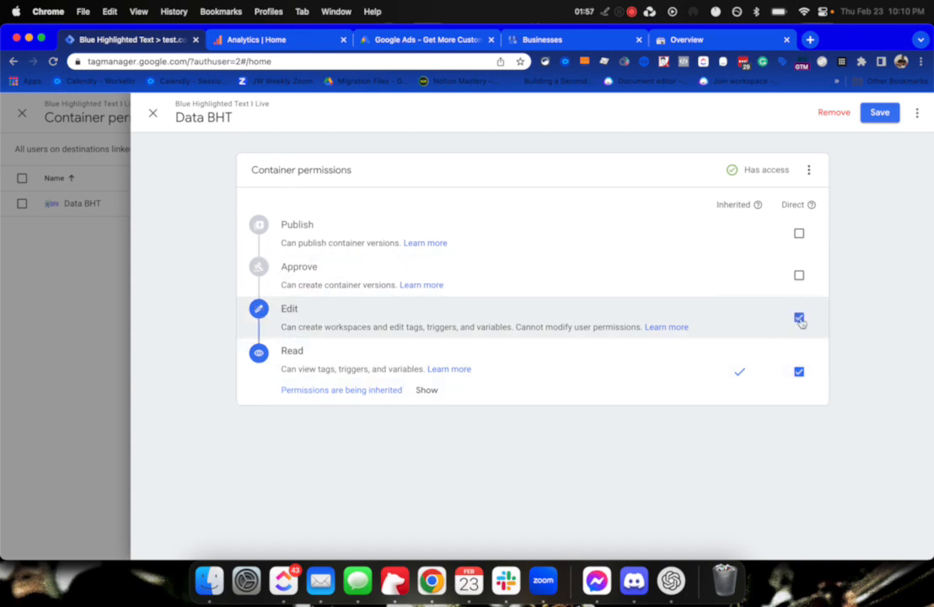
pyautogui.click(799, 275)
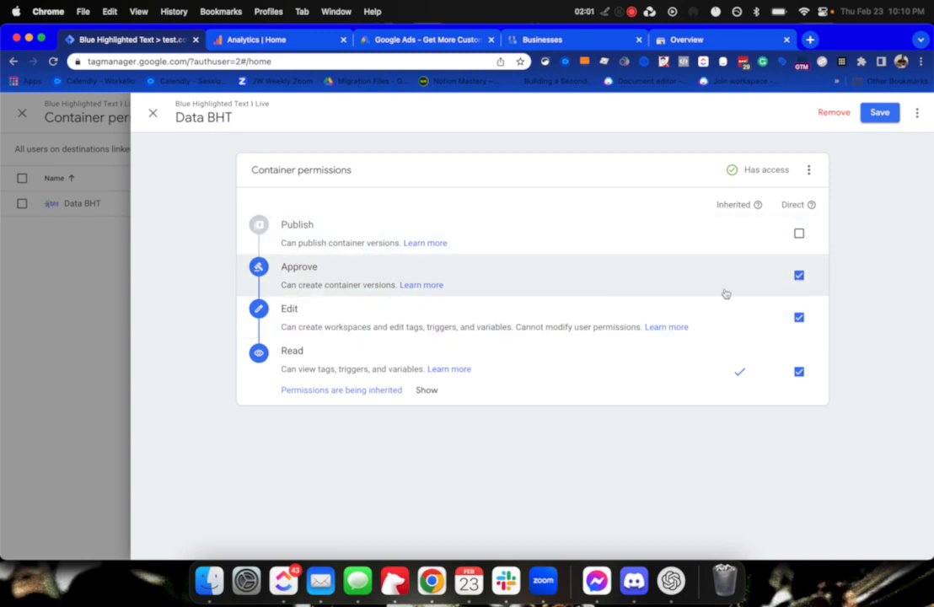
pyautogui.click(798, 234)
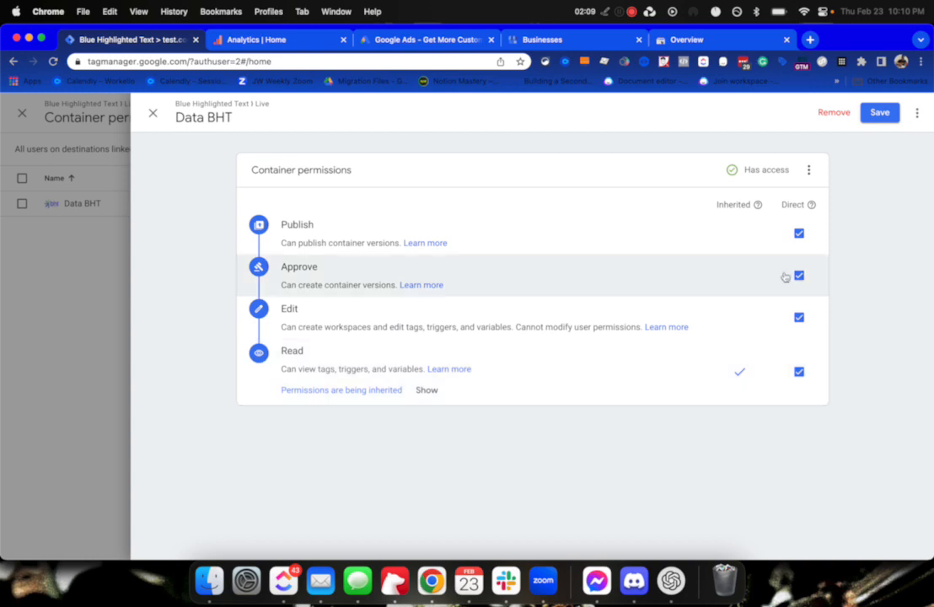
pyautogui.click(802, 234)
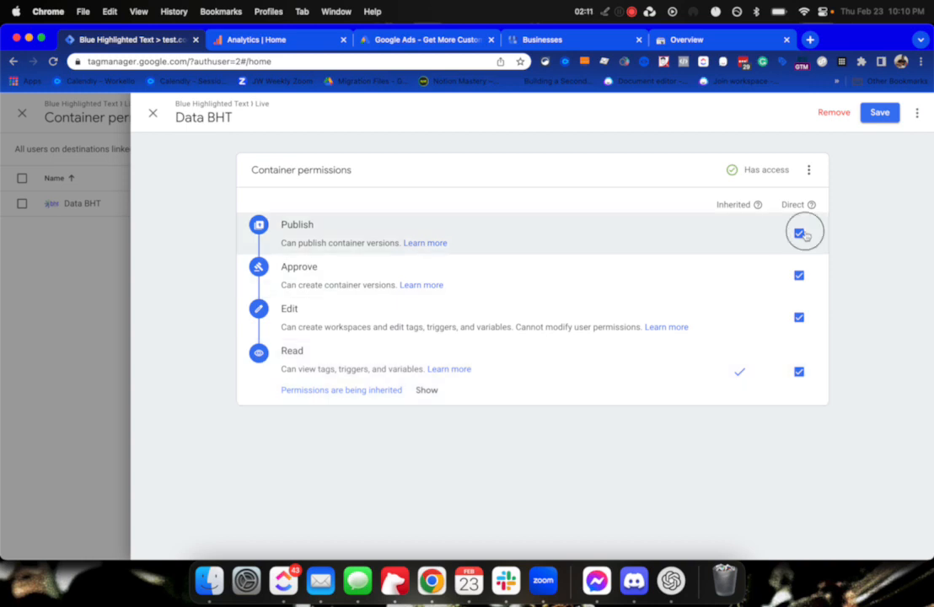
pyautogui.click(798, 275)
pyautogui.click(798, 274)
pyautogui.click(798, 275)
pyautogui.click(798, 314)
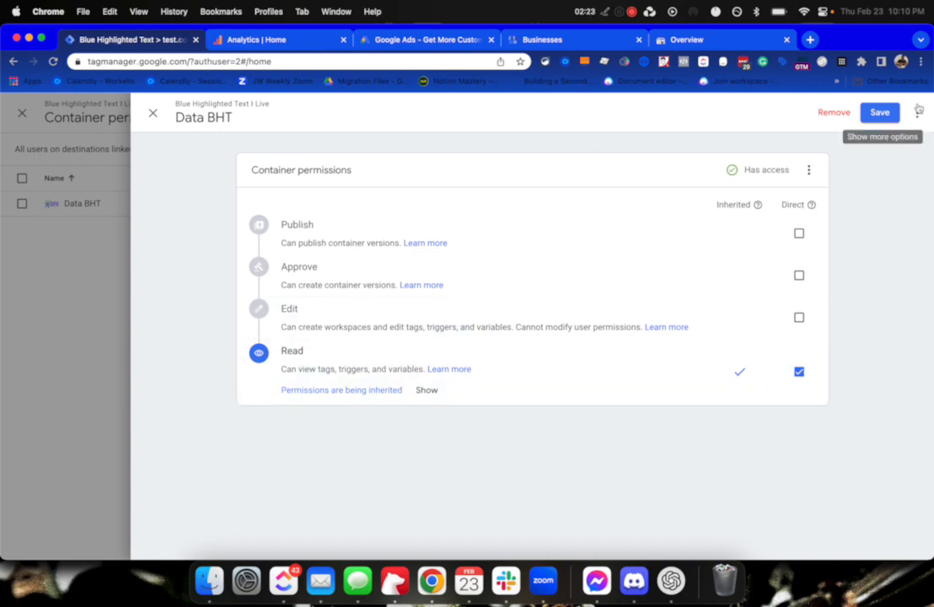
pyautogui.click(879, 112)
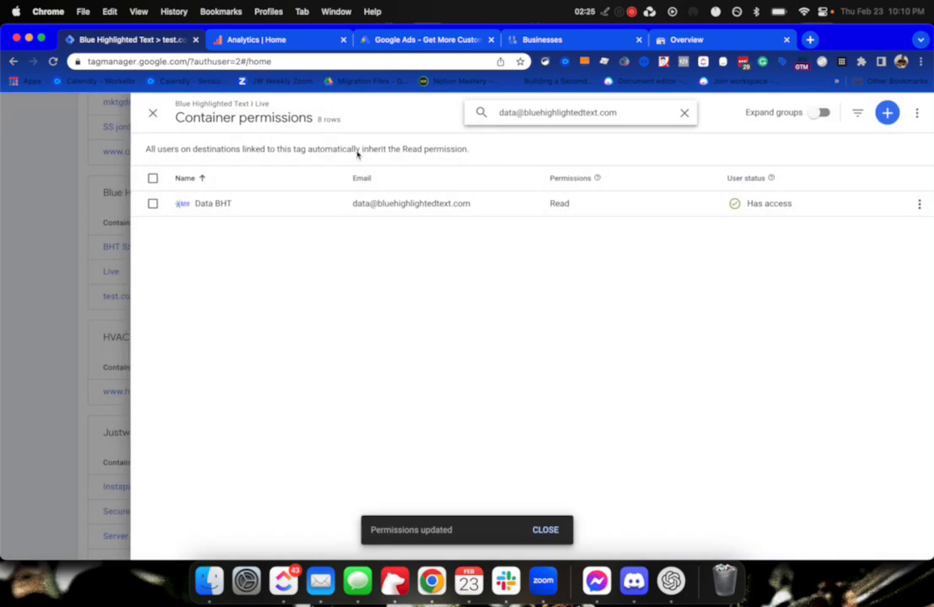
# Close the container permissions panel and switch over to Google Analytics.
pyautogui.click(152, 112)
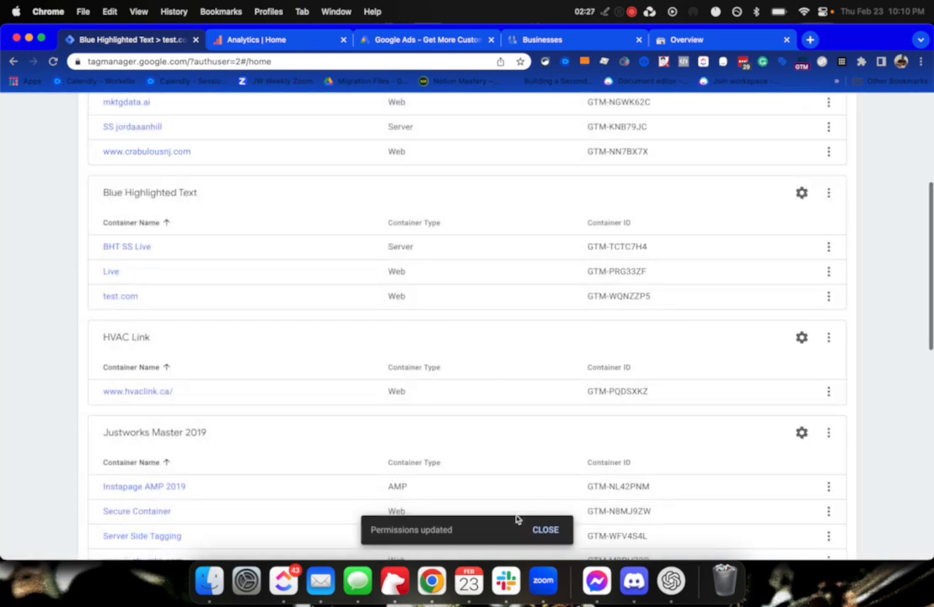
pyautogui.scroll(6, 455, 379)
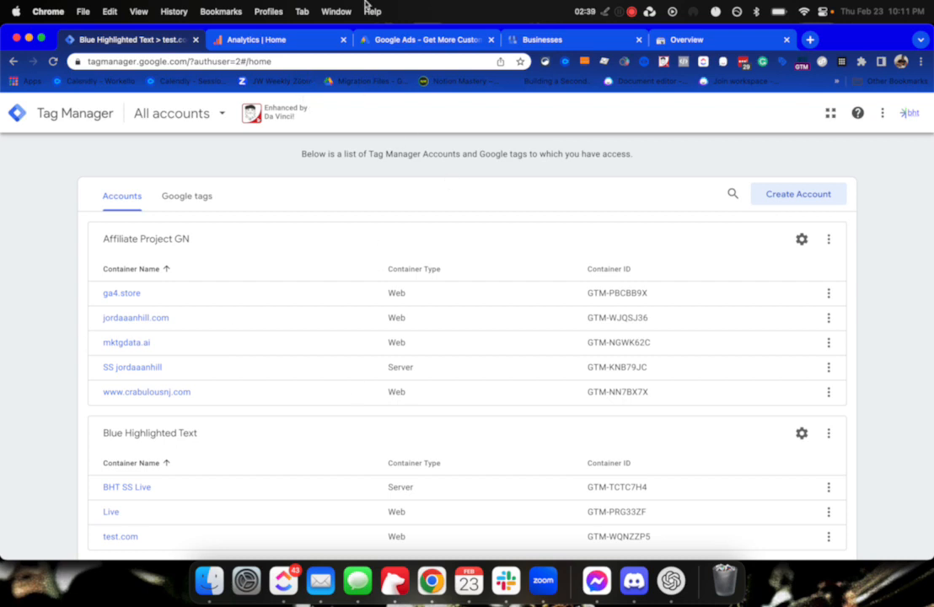
pyautogui.click(223, 40)
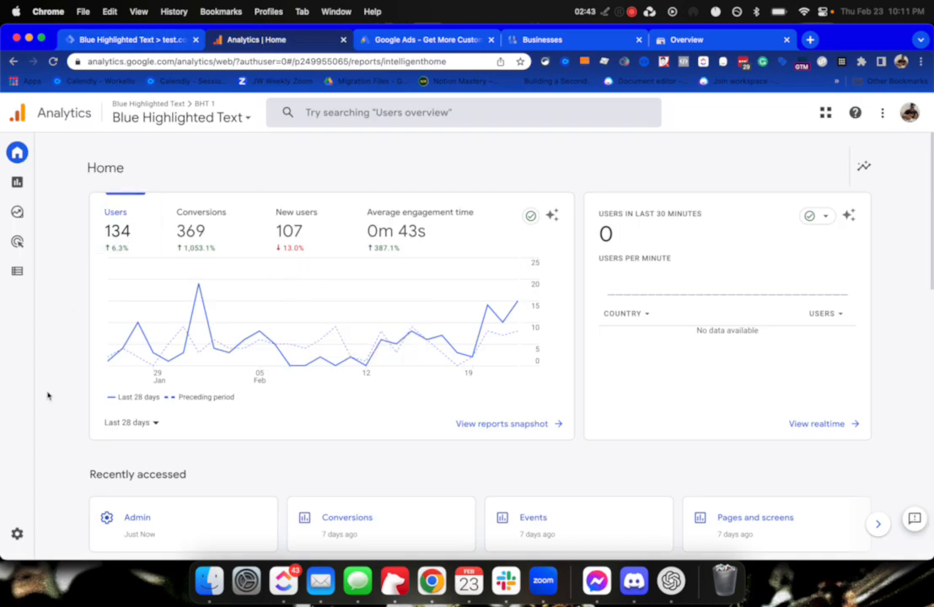
# Open Admin and then Property Access Management for the Blue Highlighted Text property.
pyautogui.moveTo(17, 539)
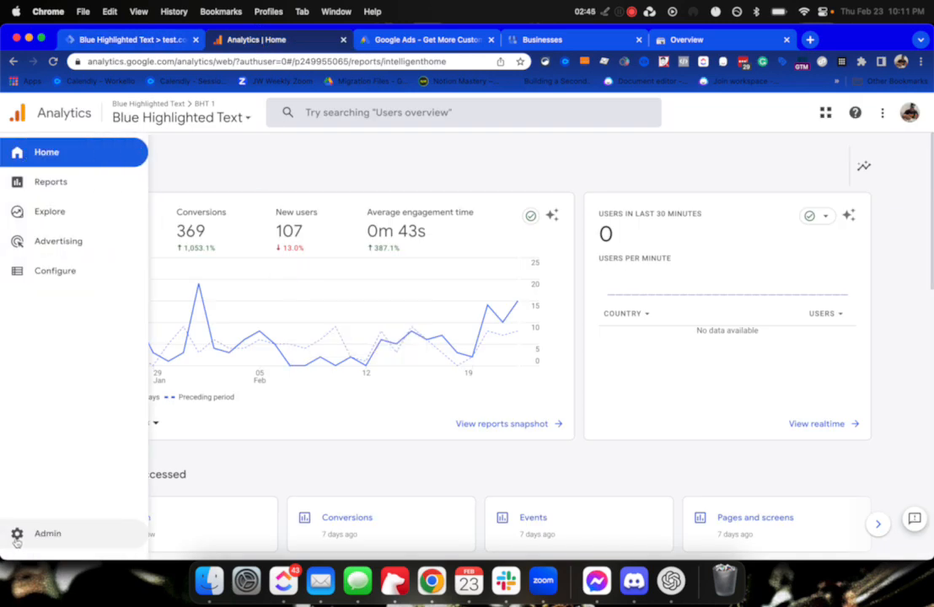
pyautogui.click(17, 537)
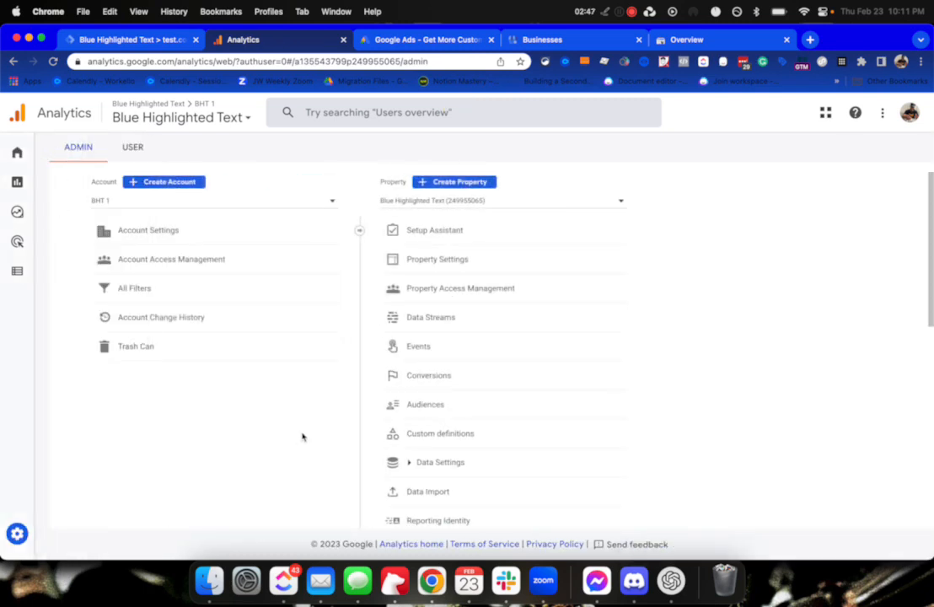
pyautogui.click(448, 292)
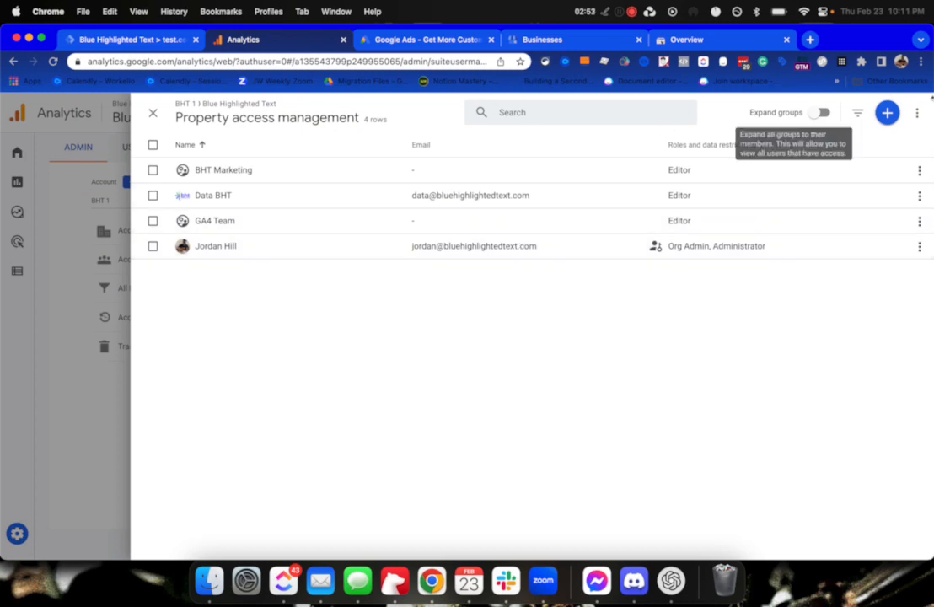
# Re-add the data user by e-mail as Viewer, leaving revenue and cost metrics unrestricted.
pyautogui.click(886, 114)
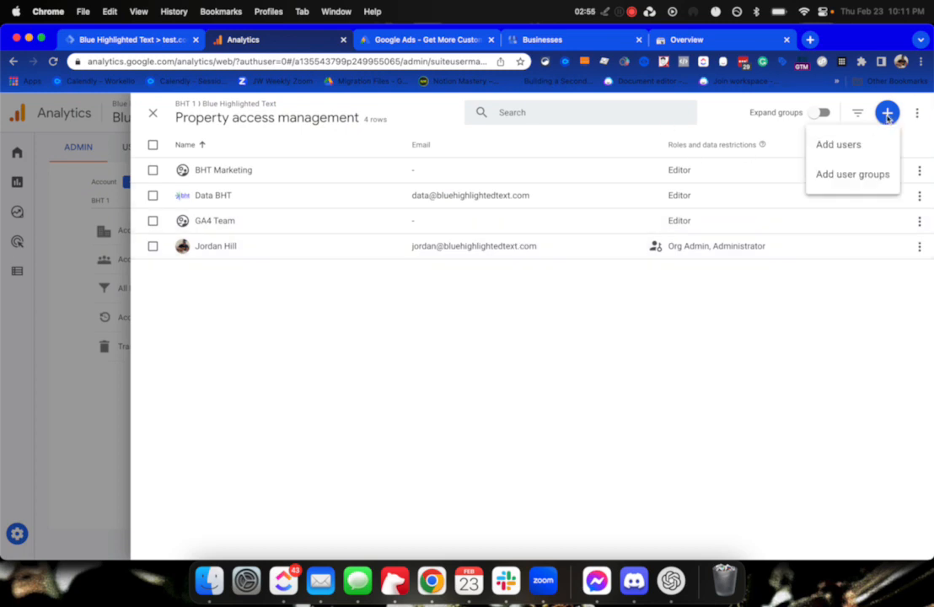
pyautogui.click(844, 144)
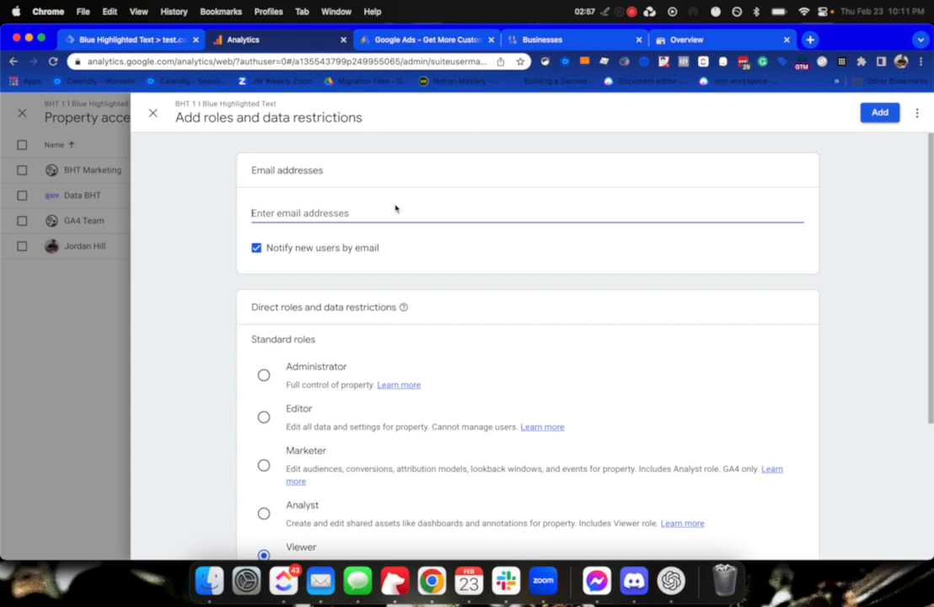
pyautogui.scroll(-3, 301, 452)
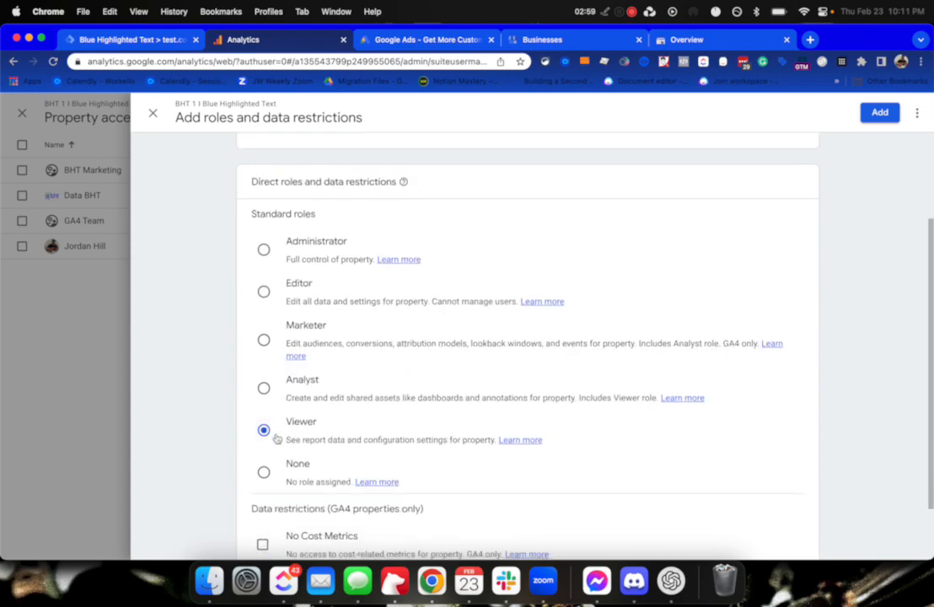
pyautogui.scroll(3, 318, 168)
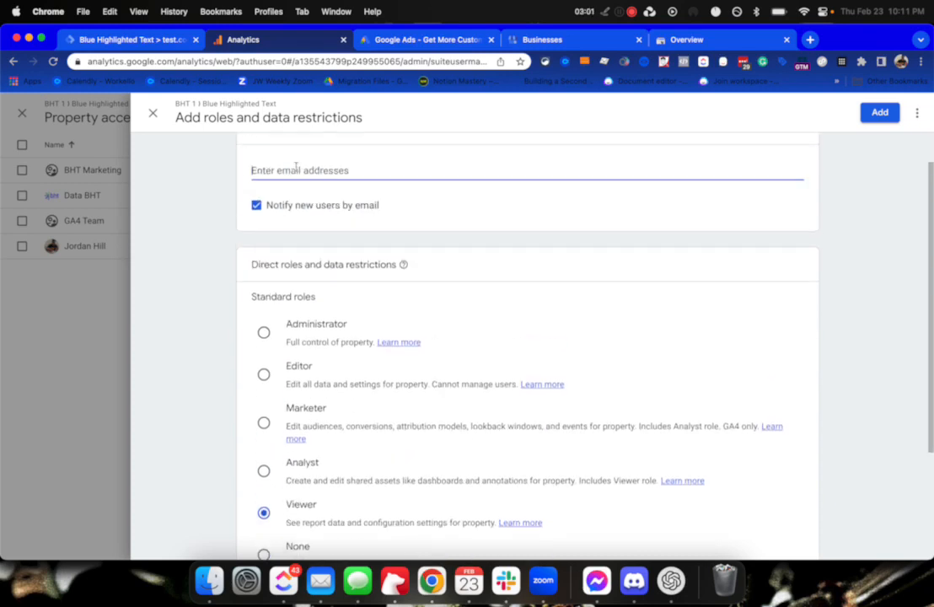
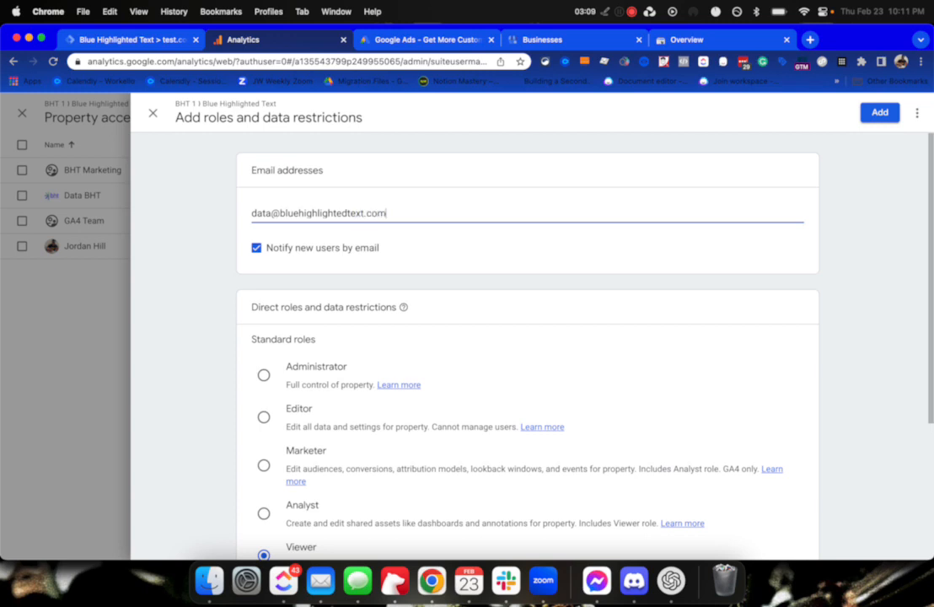
pyautogui.scroll(-3, 297, 380)
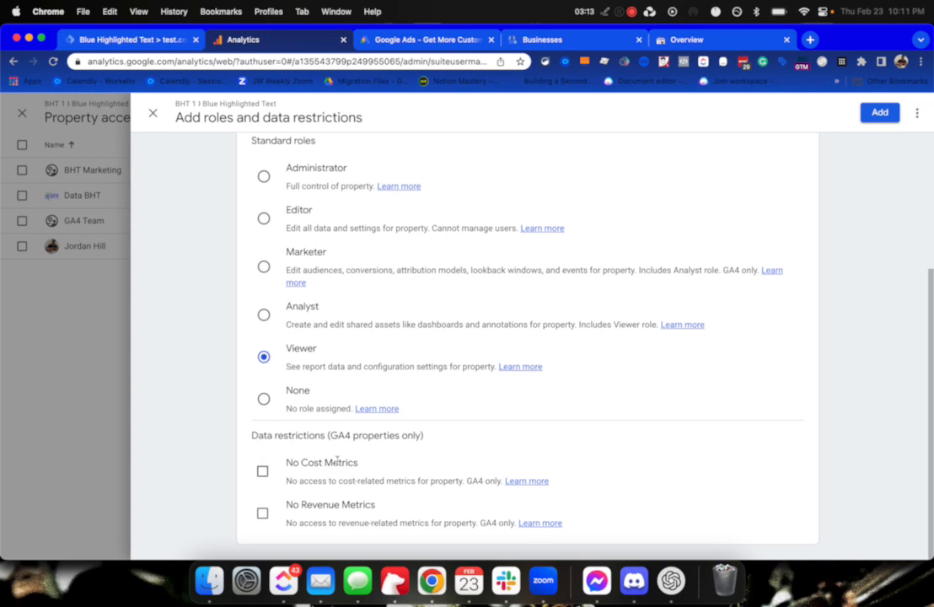
pyautogui.click(263, 513)
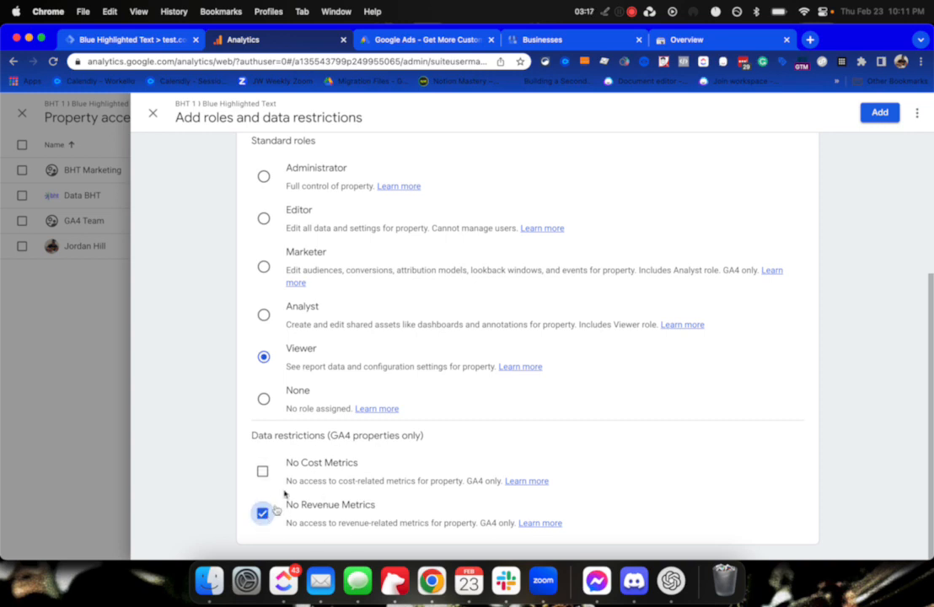
pyautogui.click(262, 471)
pyautogui.click(262, 471)
pyautogui.click(263, 513)
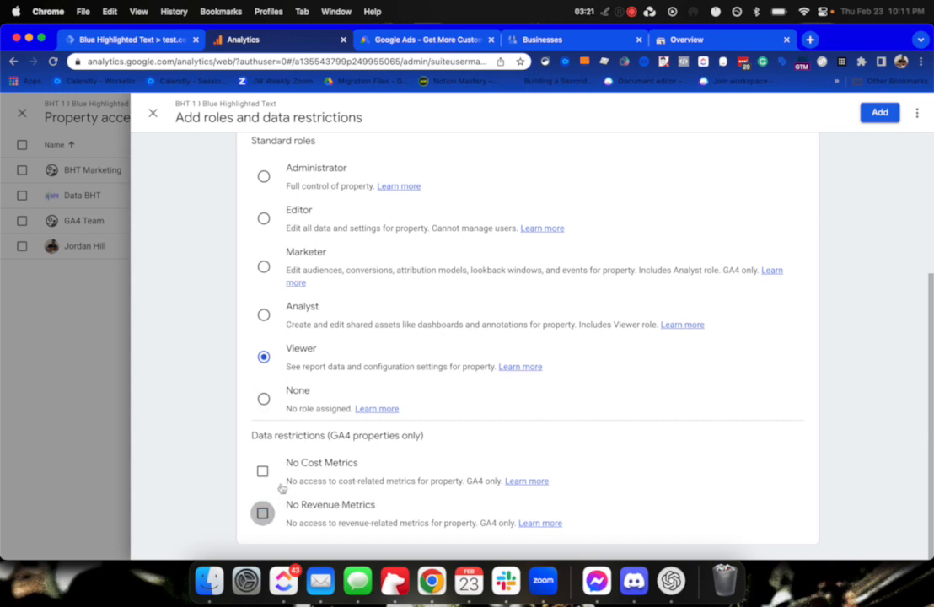
pyautogui.scroll(3, 379, 329)
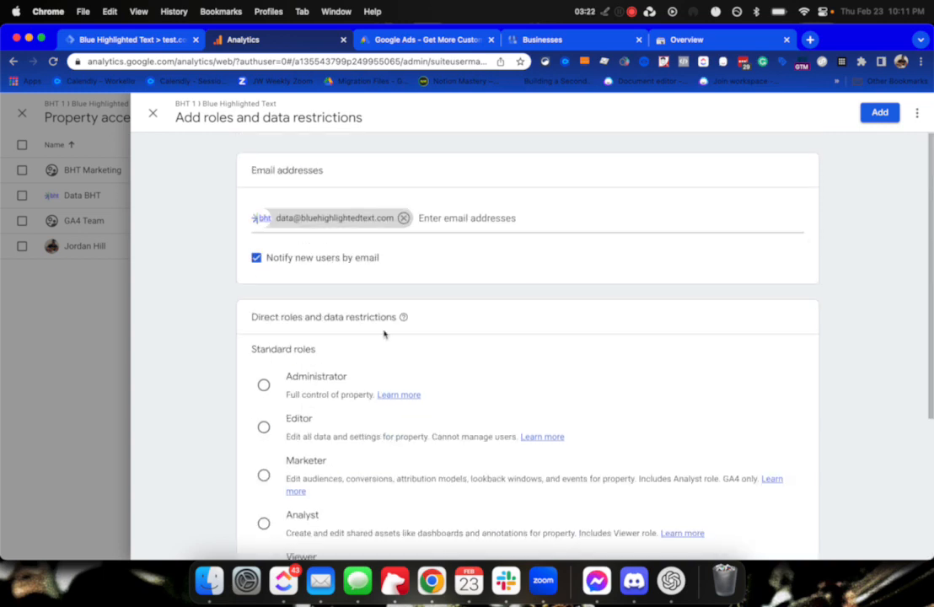
pyautogui.click(872, 113)
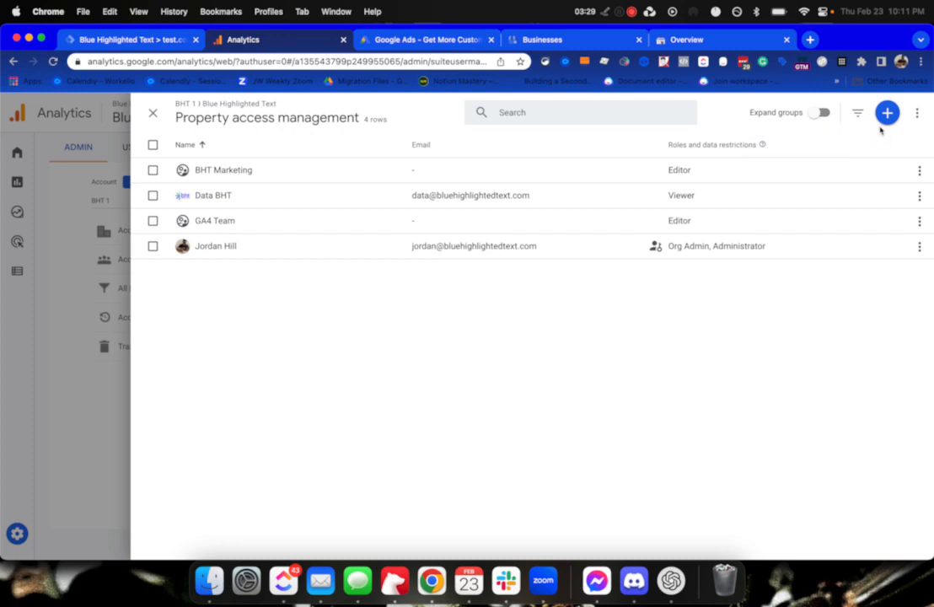
# Sign in to Google Ads, pick the BHT Offers account and open Tools and settings.
pyautogui.click(153, 112)
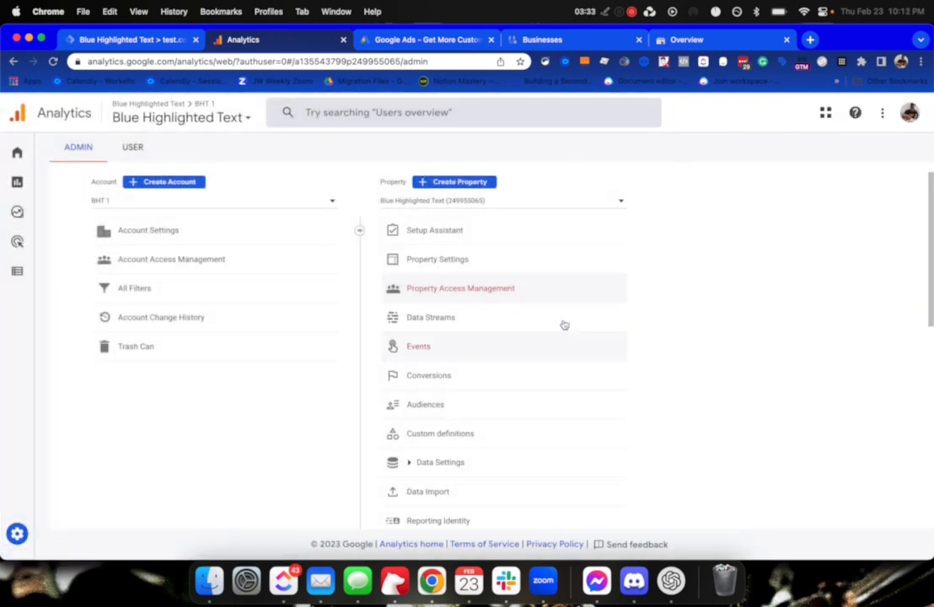
pyautogui.click(396, 42)
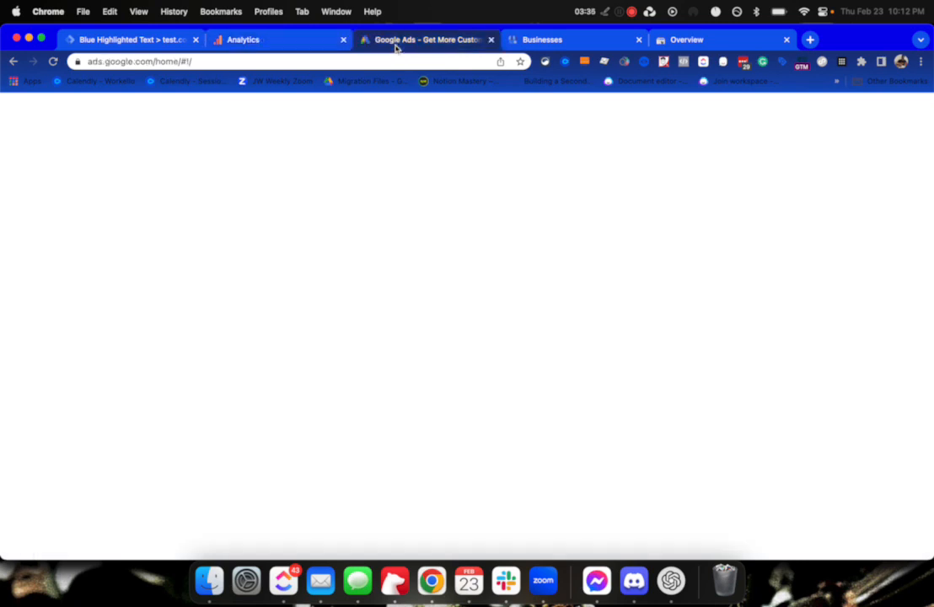
pyautogui.click(821, 143)
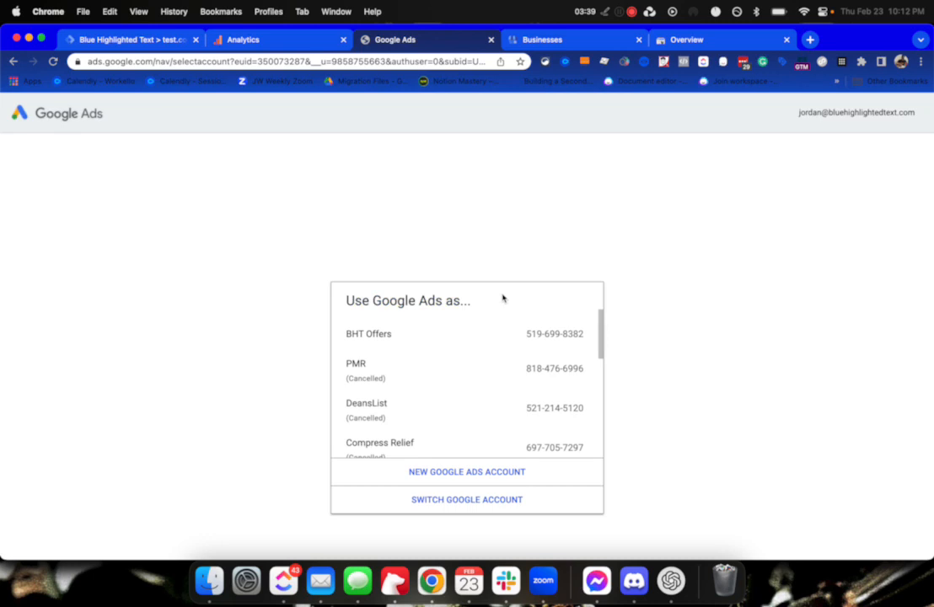
pyautogui.scroll(-1, 466, 375)
pyautogui.scroll(1, 468, 376)
pyautogui.click(402, 337)
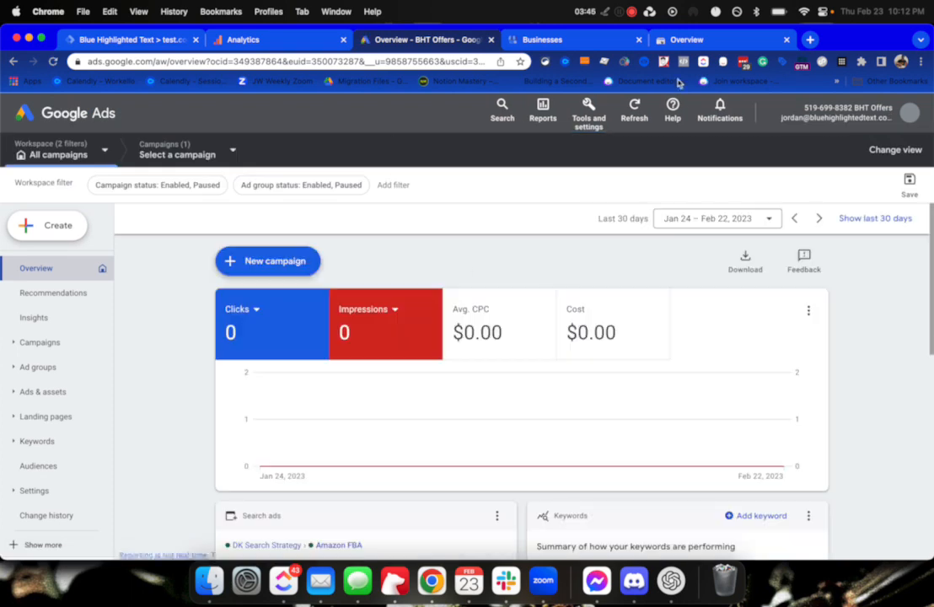
pyautogui.click(594, 114)
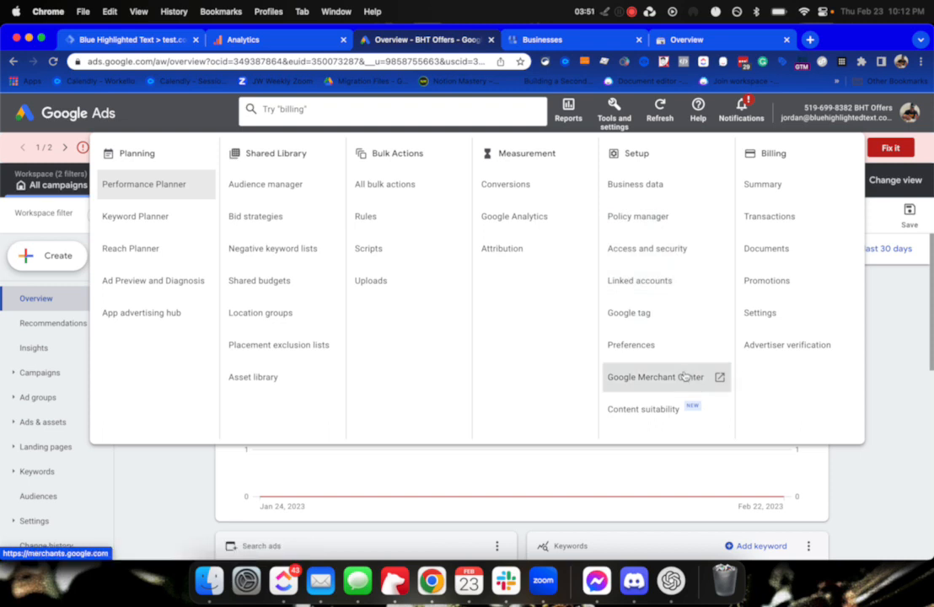
# Open Access and security, look through the Managers and Users tabs, and start a new-user invitation.
pyautogui.click(669, 249)
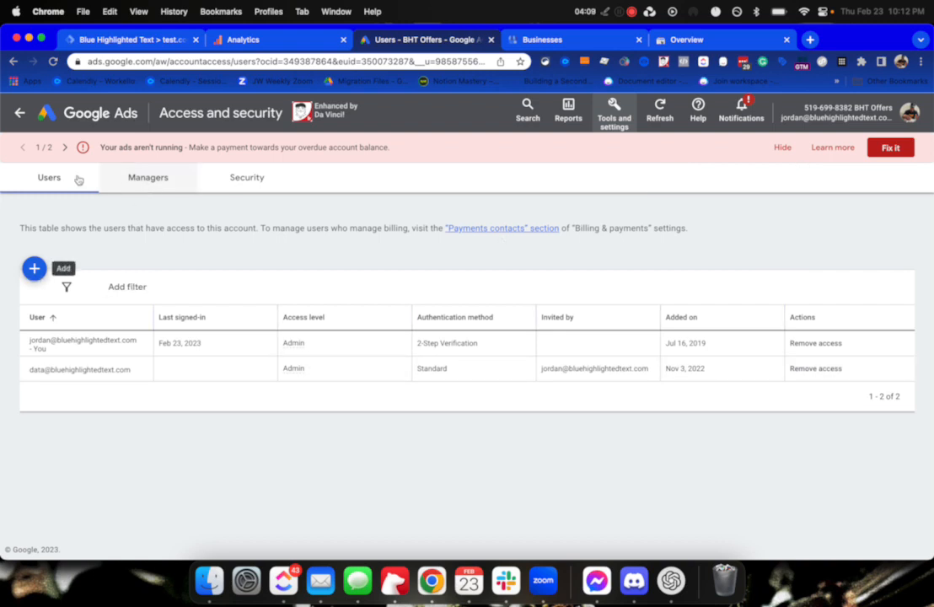
pyautogui.click(156, 180)
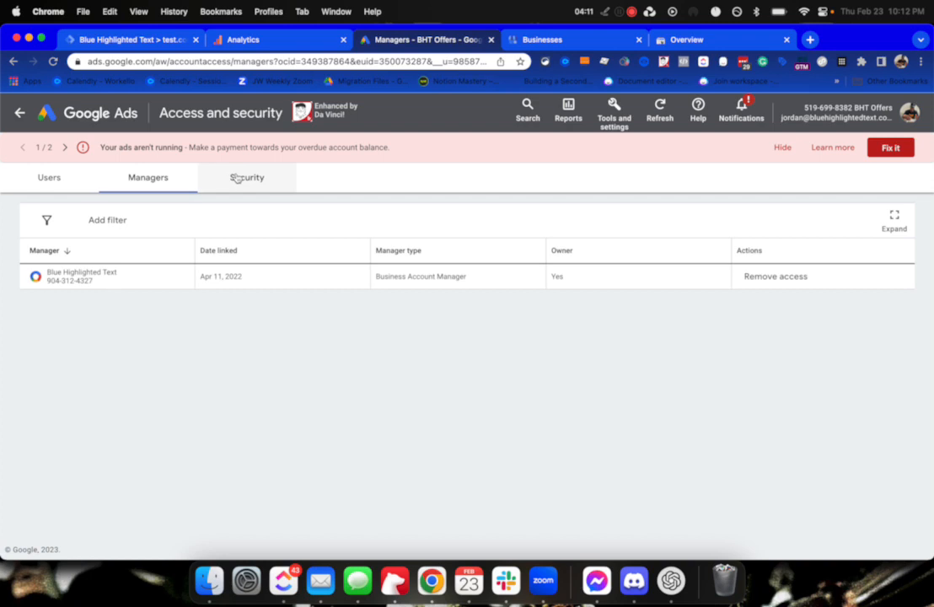
pyautogui.click(238, 184)
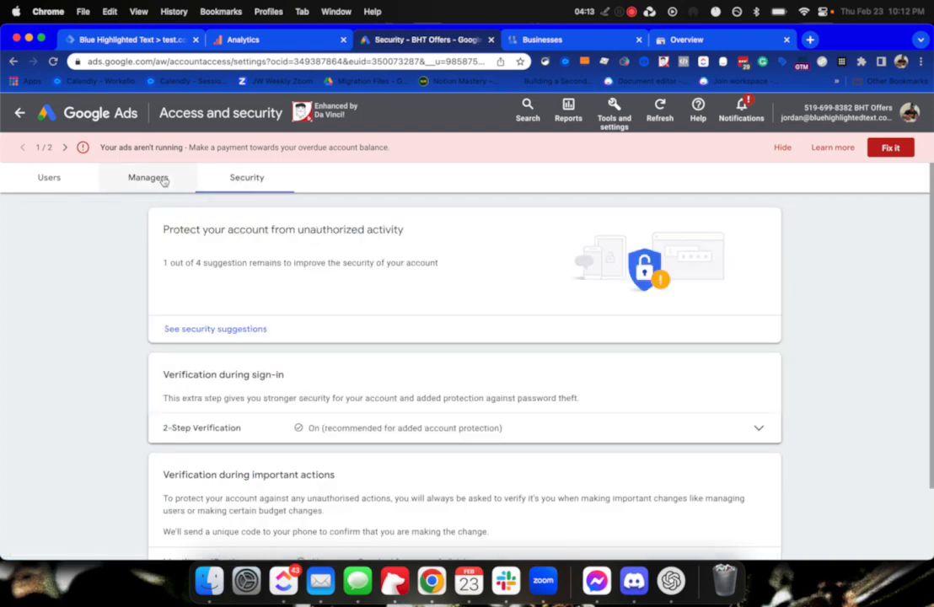
pyautogui.click(162, 180)
pyautogui.click(76, 179)
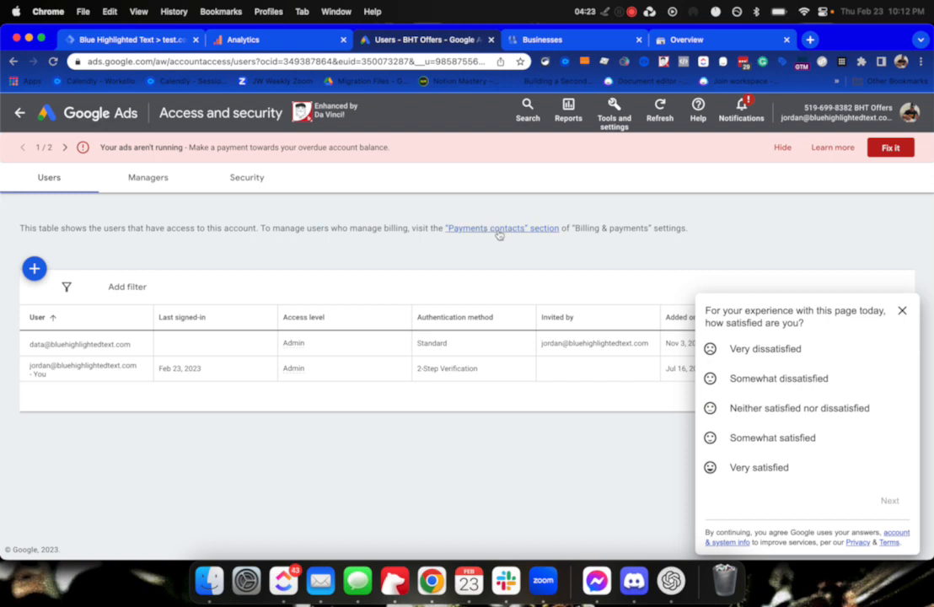
pyautogui.click(148, 179)
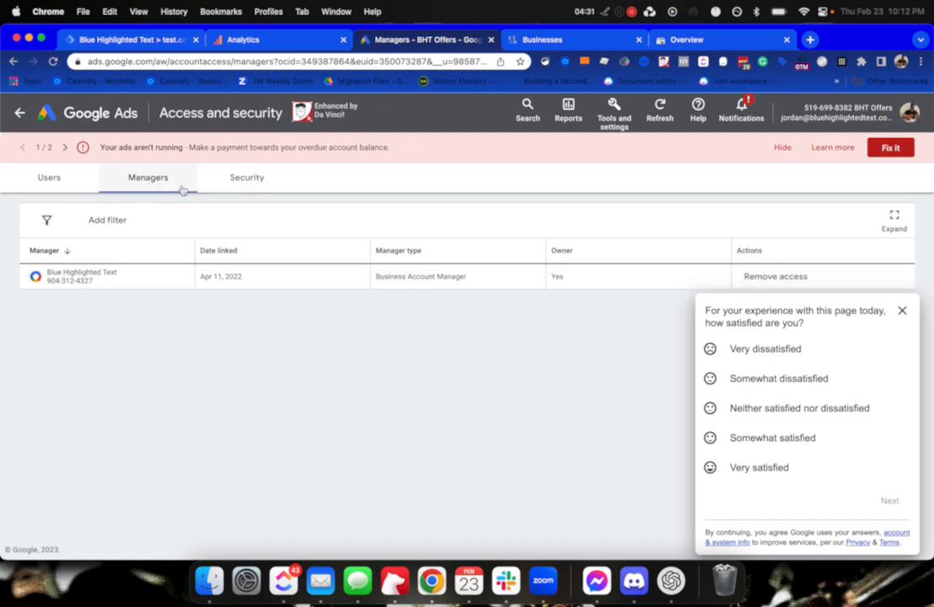
pyautogui.click(27, 180)
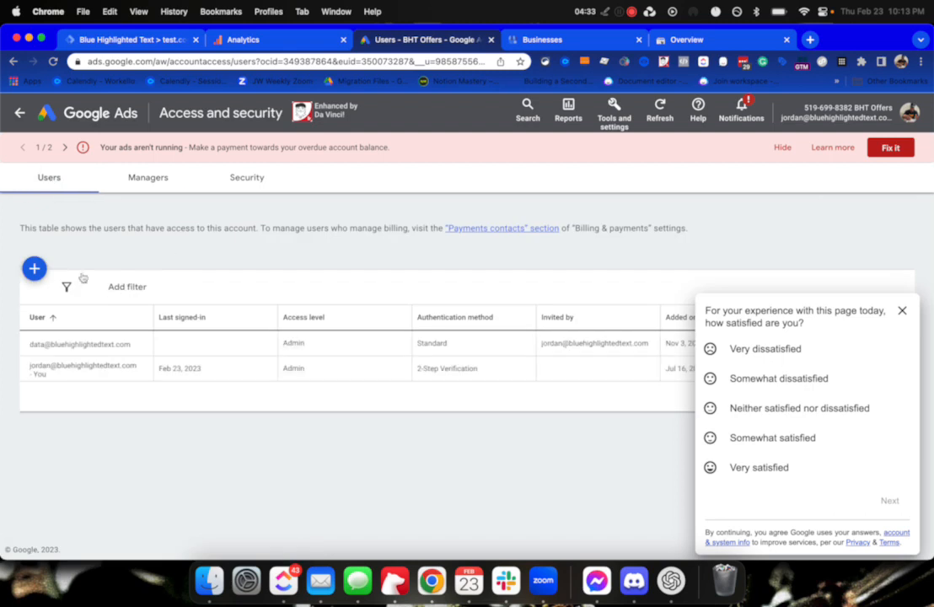
pyautogui.click(39, 270)
pyautogui.scroll(-4, 71, 322)
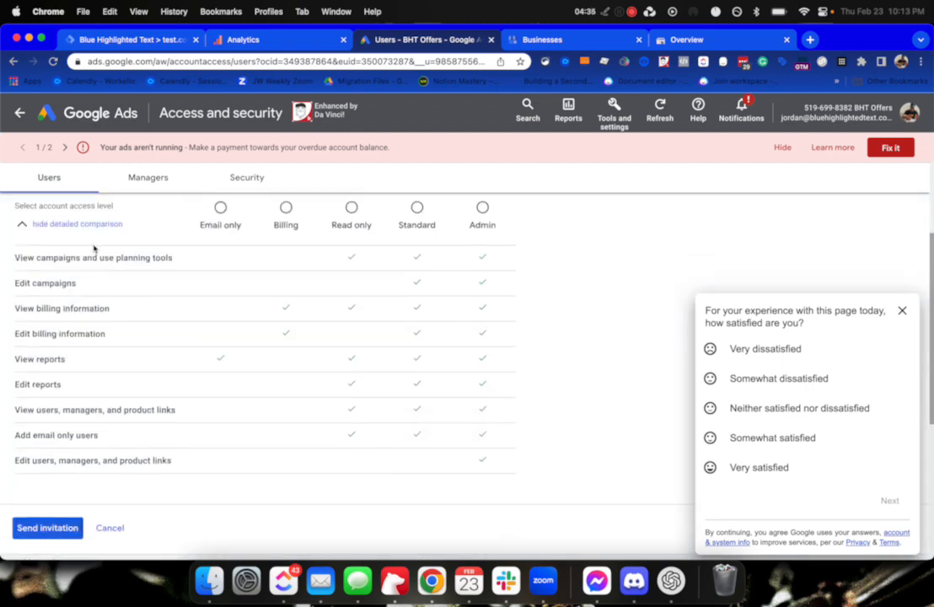
# Invite the data user's e-mail with Read only access, dismissing the survey before sending.
pyautogui.scroll(3, 84, 258)
pyautogui.click(75, 274)
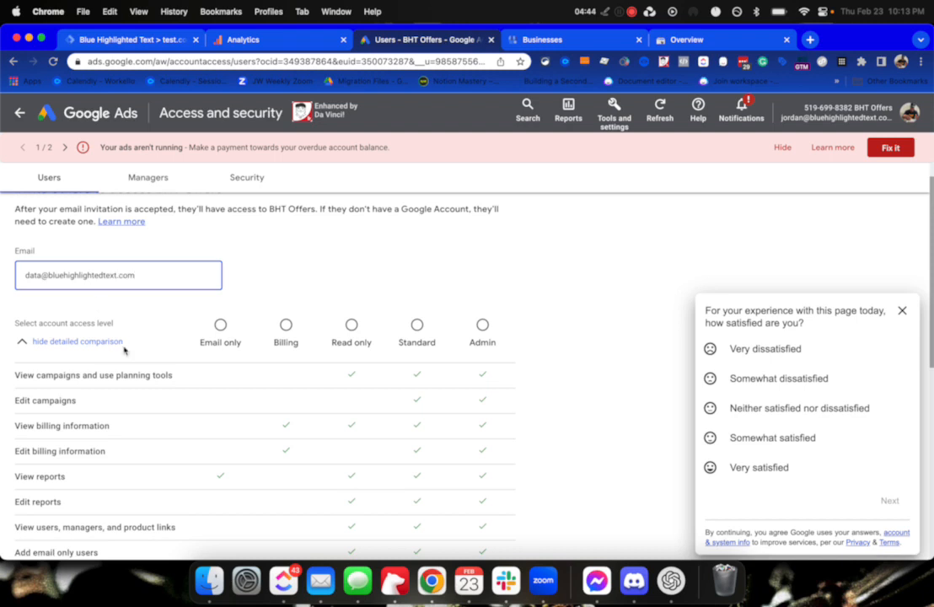
pyautogui.scroll(-2, 143, 352)
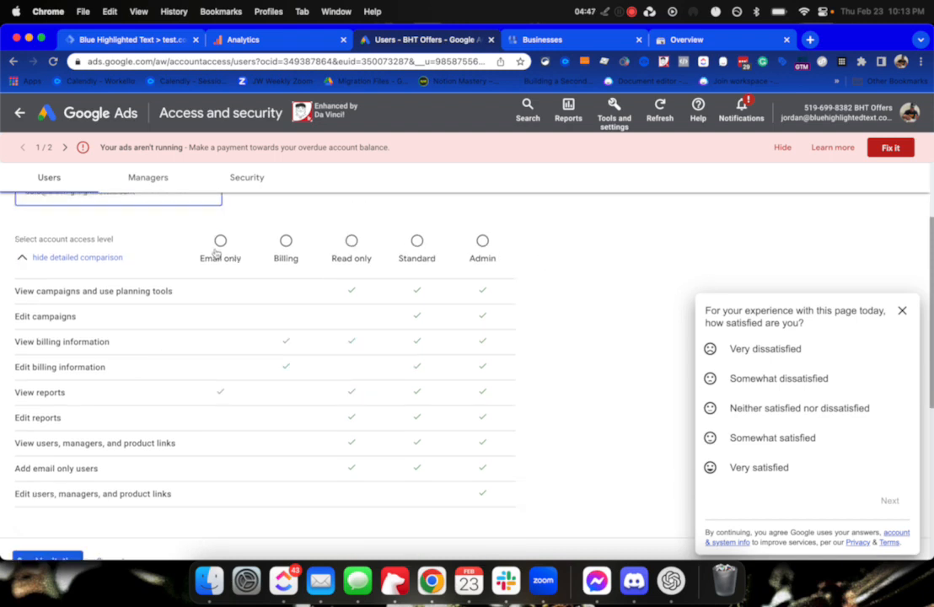
pyautogui.scroll(3, 133, 295)
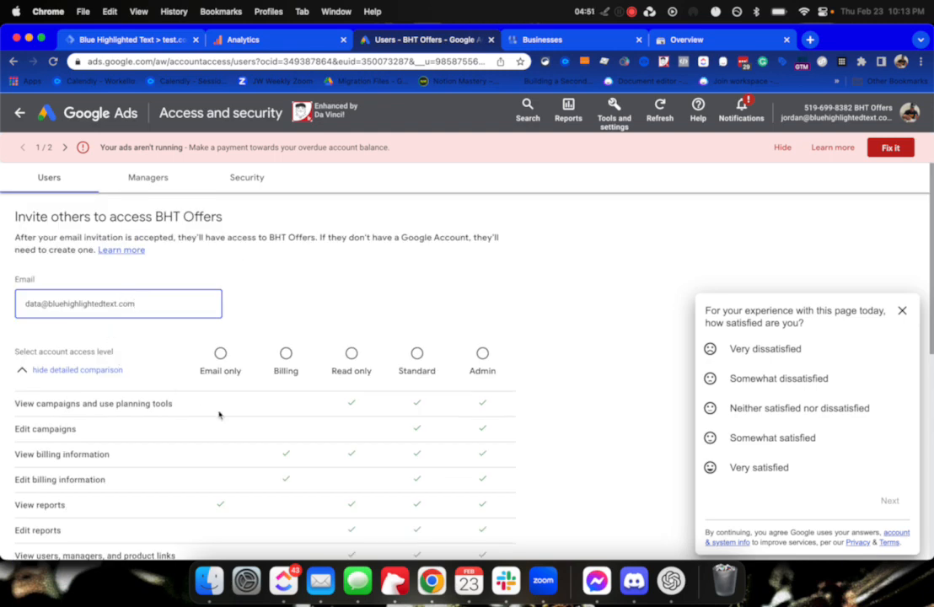
pyautogui.click(351, 353)
pyautogui.scroll(-10, 306, 390)
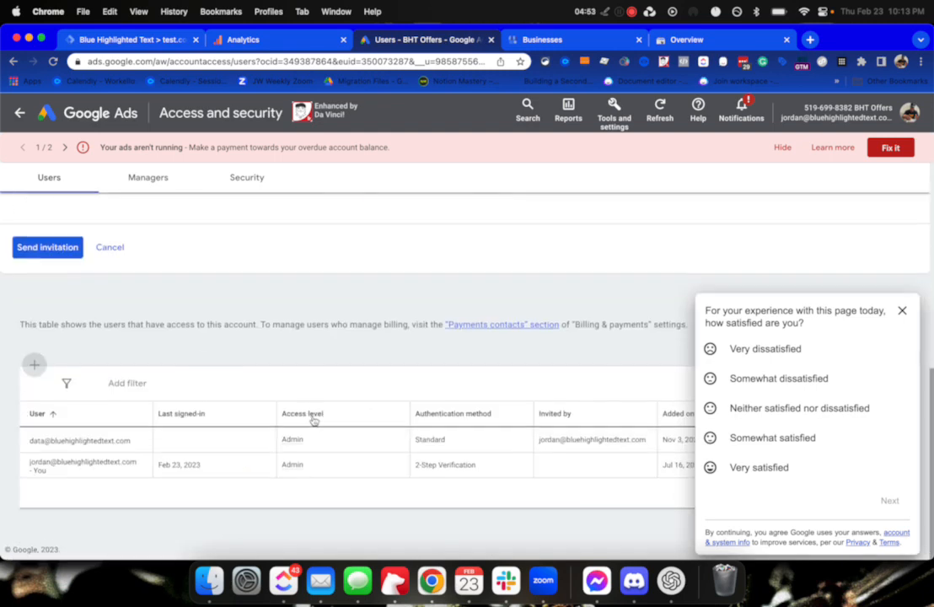
pyautogui.click(901, 310)
pyautogui.click(34, 253)
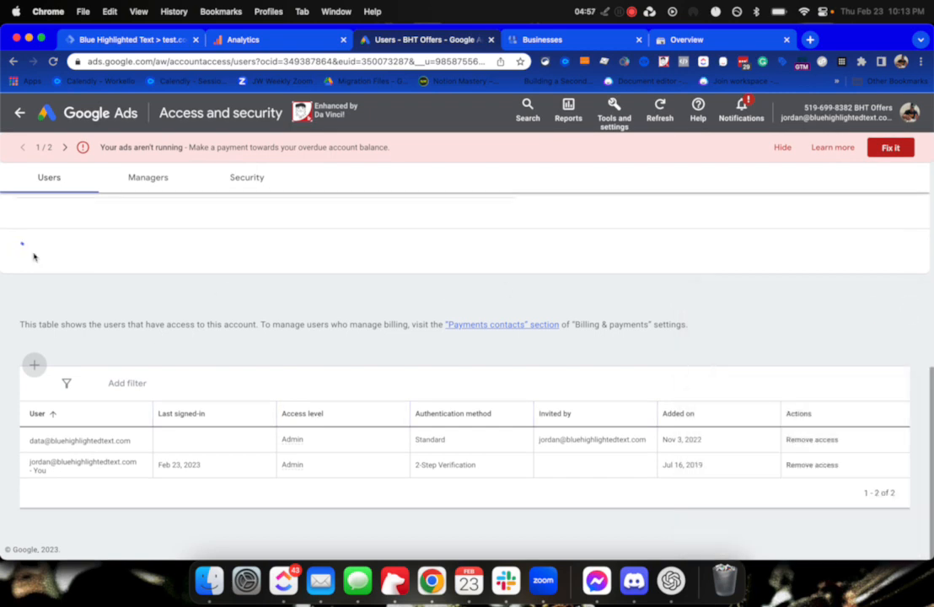
# Move to the Business Profile Manager tab showing the list of 11 businesses.
pyautogui.scroll(-10, 287, 338)
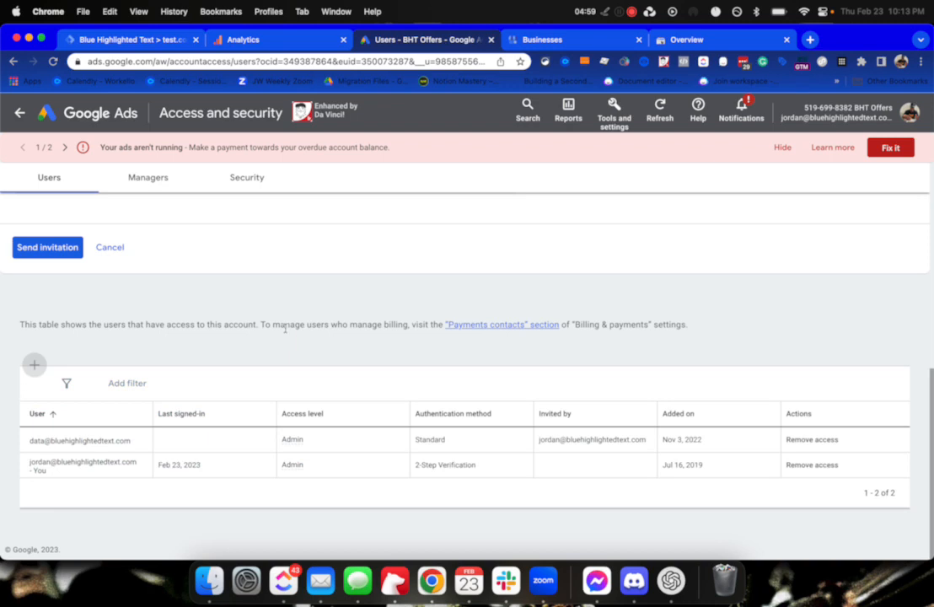
pyautogui.scroll(10, 269, 317)
pyautogui.scroll(-10, 210, 371)
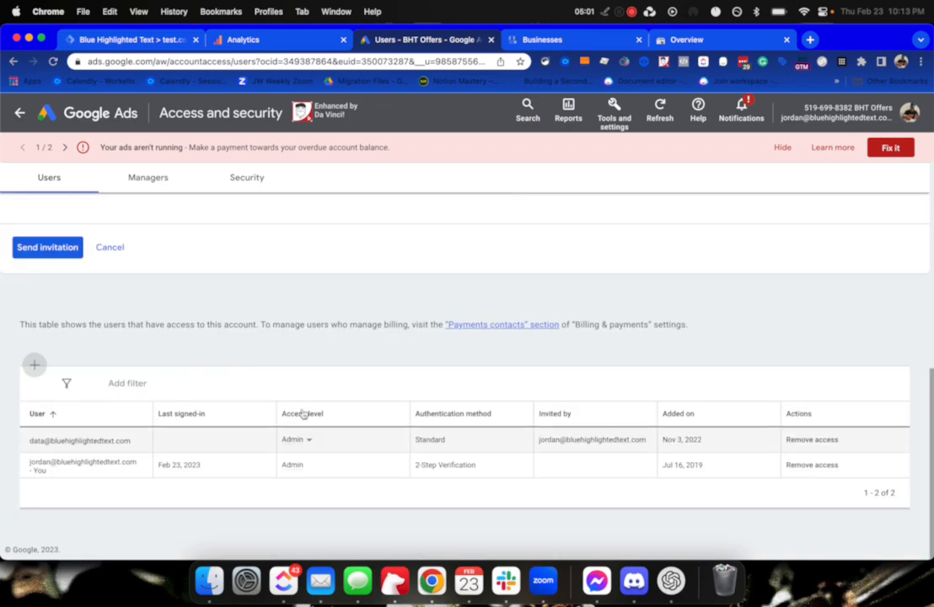
pyautogui.scroll(10, 278, 320)
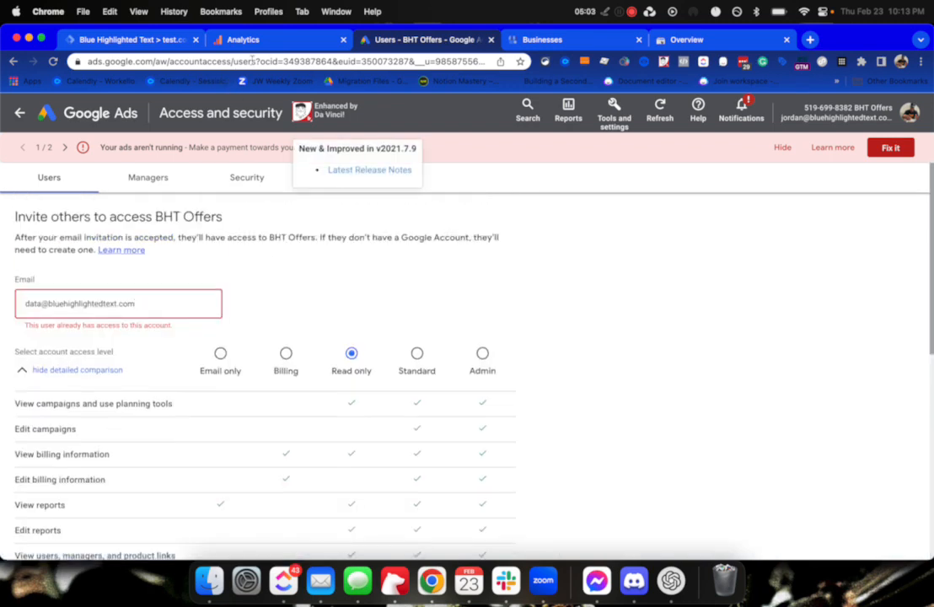
pyautogui.click(539, 40)
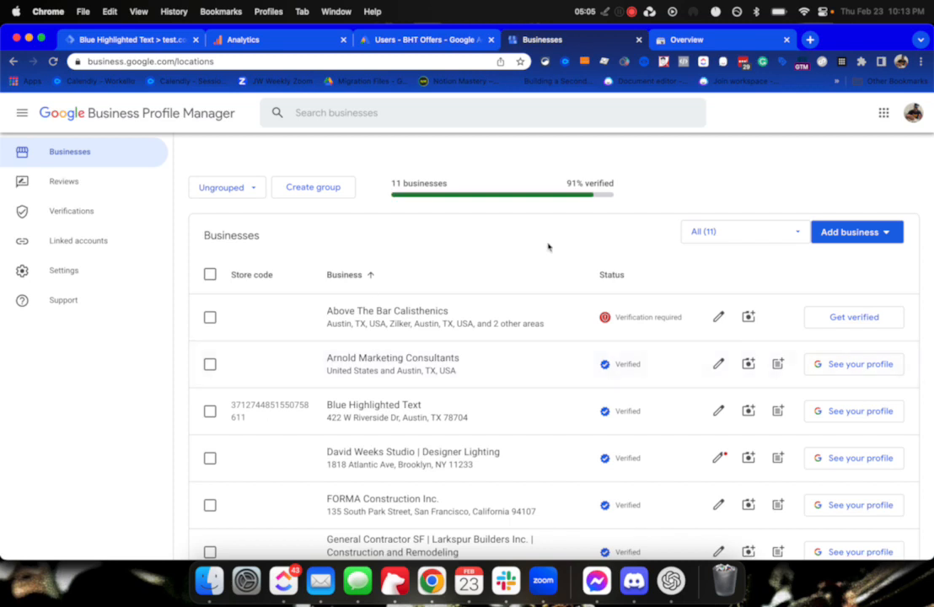
# View Blue Highlighted Text's Google profile (5.0 rating) and open the menu beside Profile Strength.
pyautogui.scroll(-3, 389, 365)
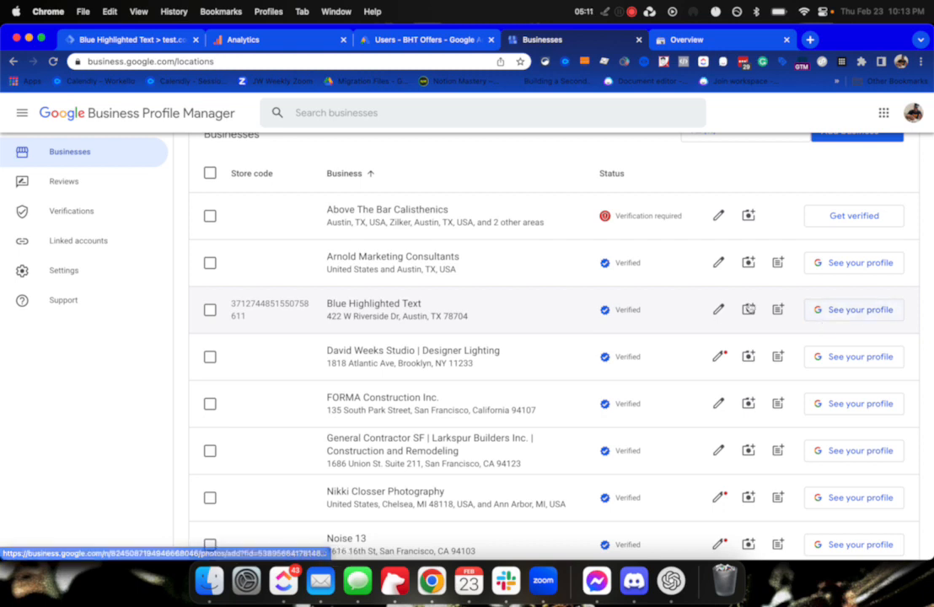
pyautogui.click(806, 311)
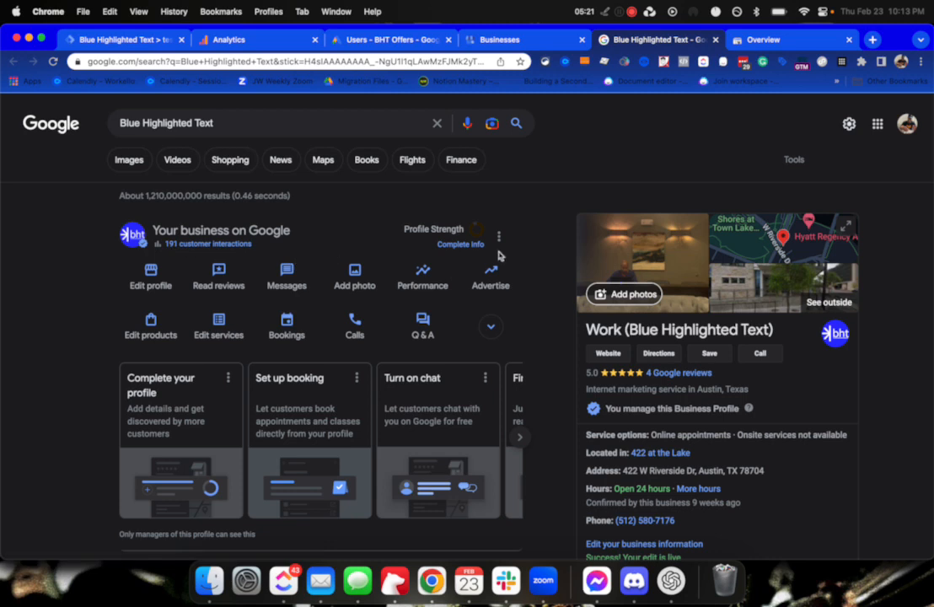
pyautogui.scroll(-1, 477, 291)
pyautogui.scroll(-2, 476, 295)
pyautogui.moveTo(590, 294); pyautogui.dragTo(763, 301)
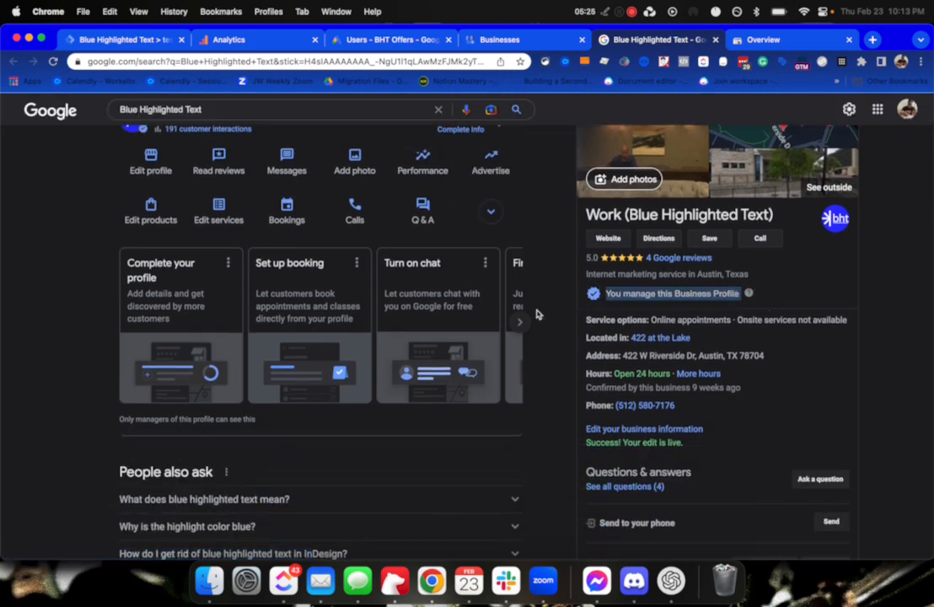
pyautogui.scroll(-10, 535, 314)
pyautogui.scroll(11, 529, 319)
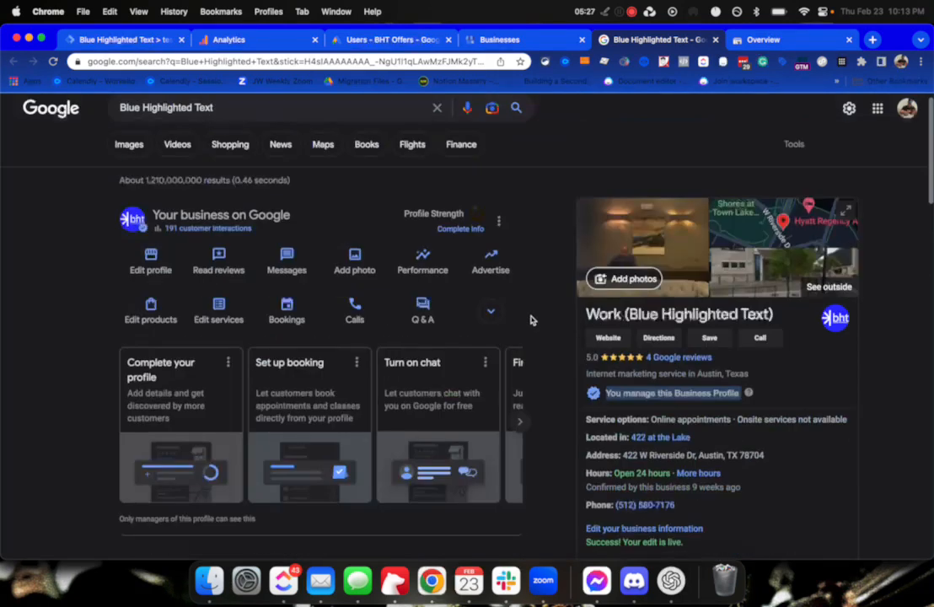
pyautogui.scroll(1, 530, 319)
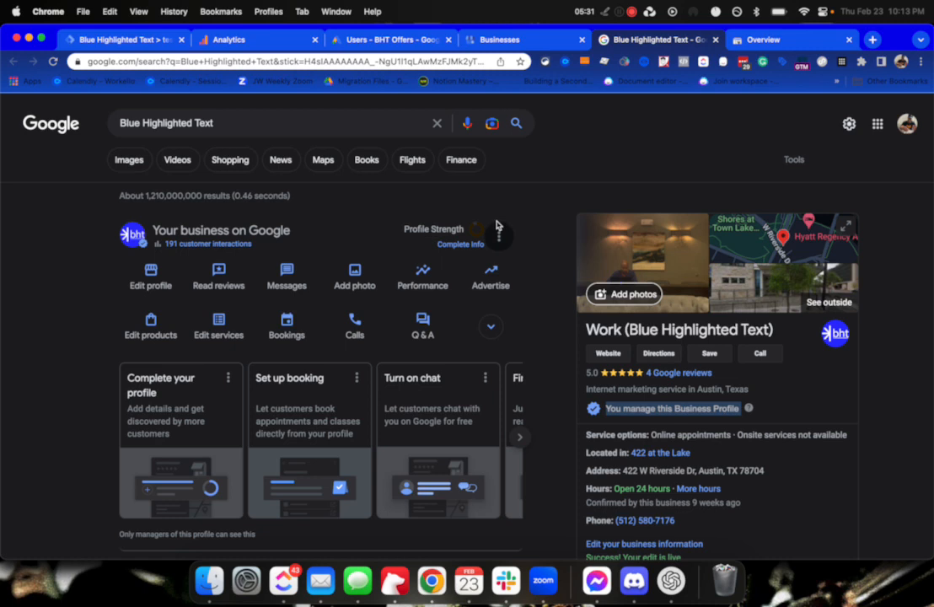
pyautogui.scroll(-6, 256, 345)
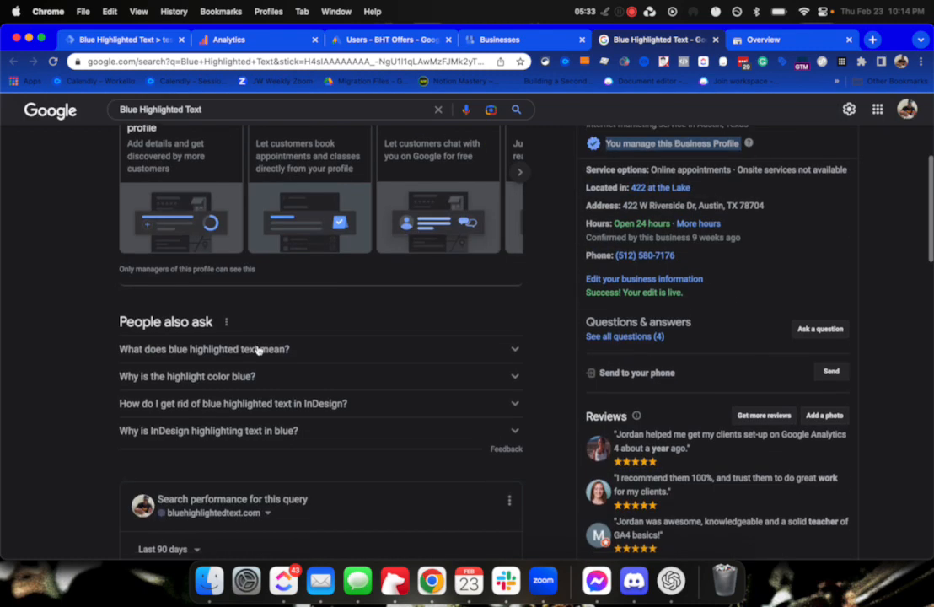
pyautogui.scroll(5, 257, 349)
pyautogui.scroll(1, 257, 350)
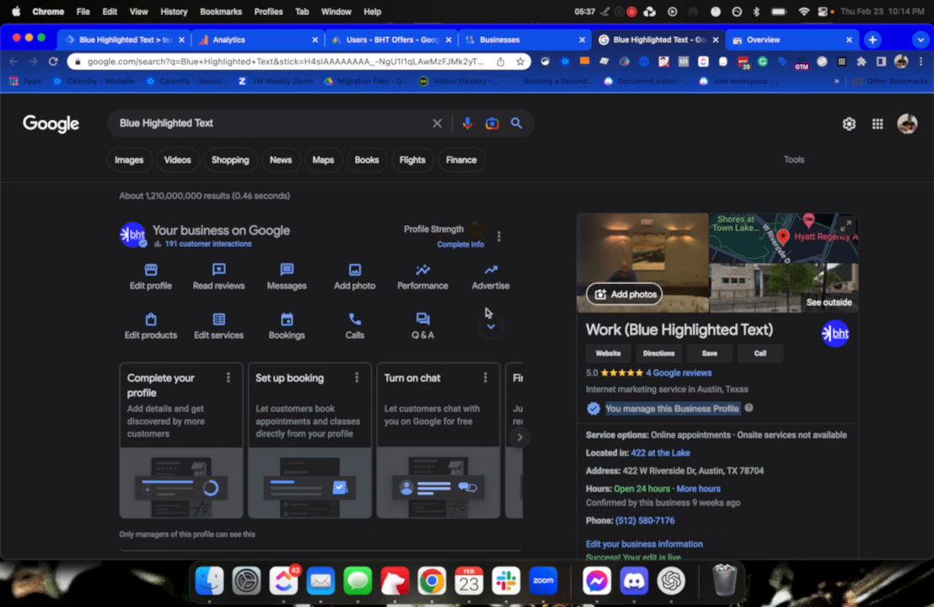
pyautogui.click(499, 237)
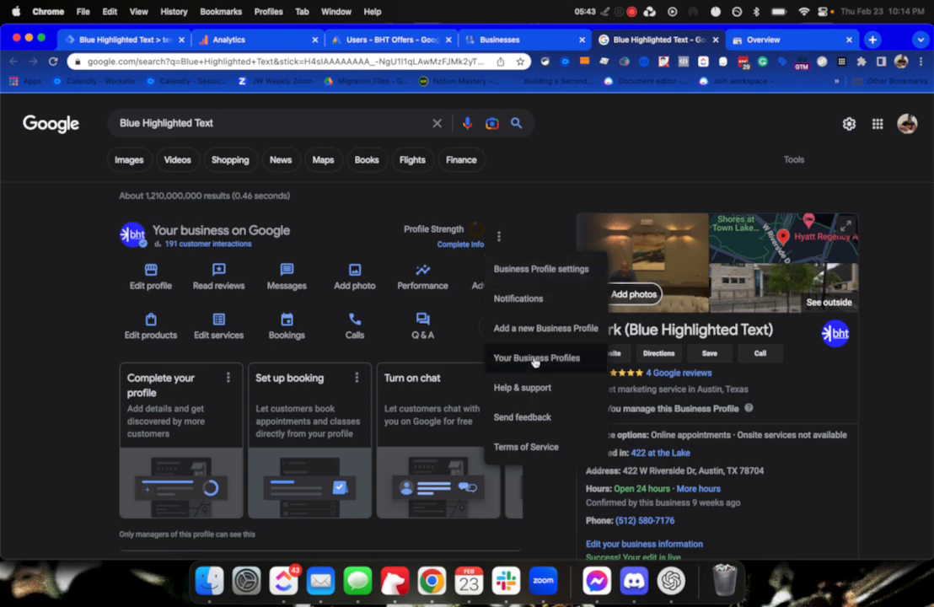
pyautogui.click(544, 274)
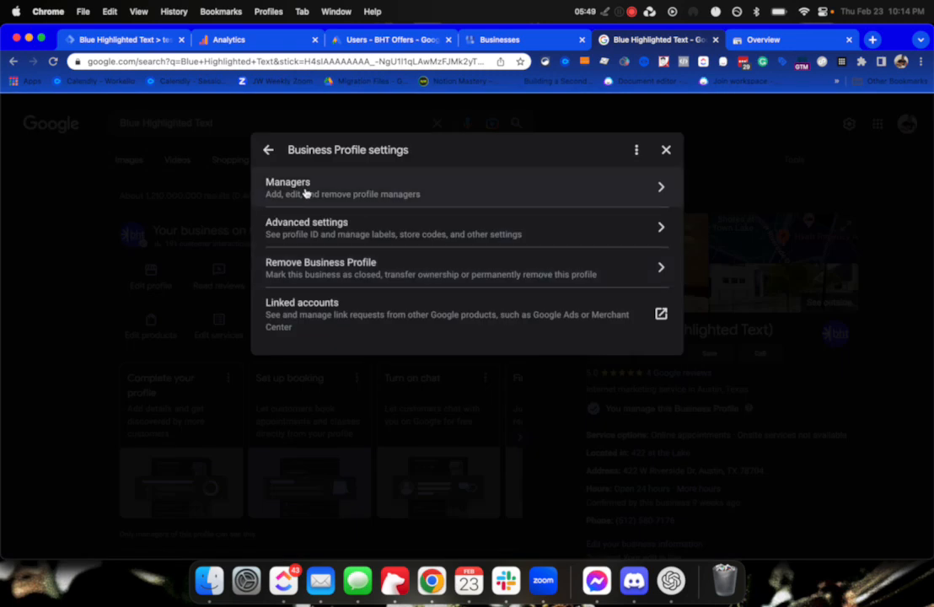
pyautogui.click(306, 192)
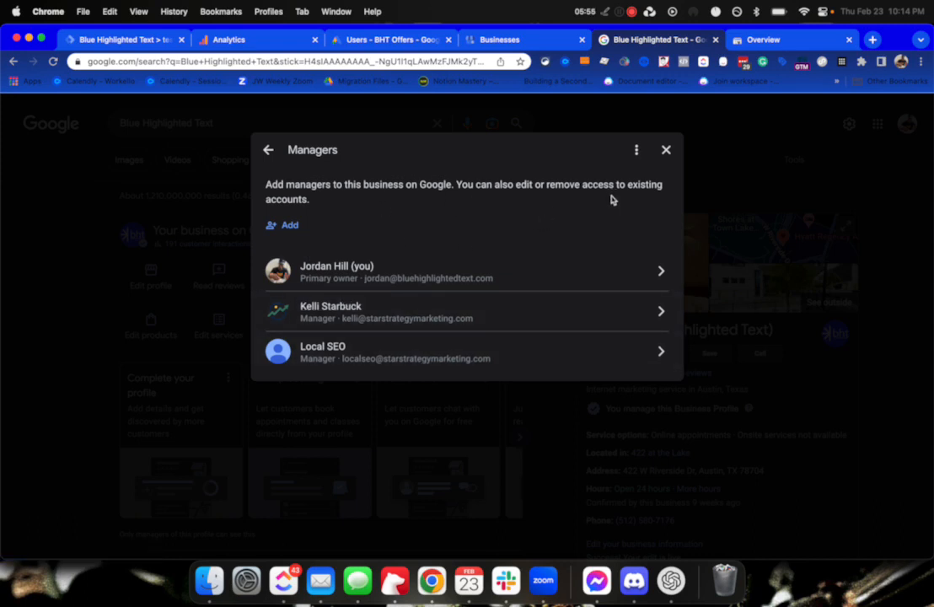
pyautogui.click(666, 151)
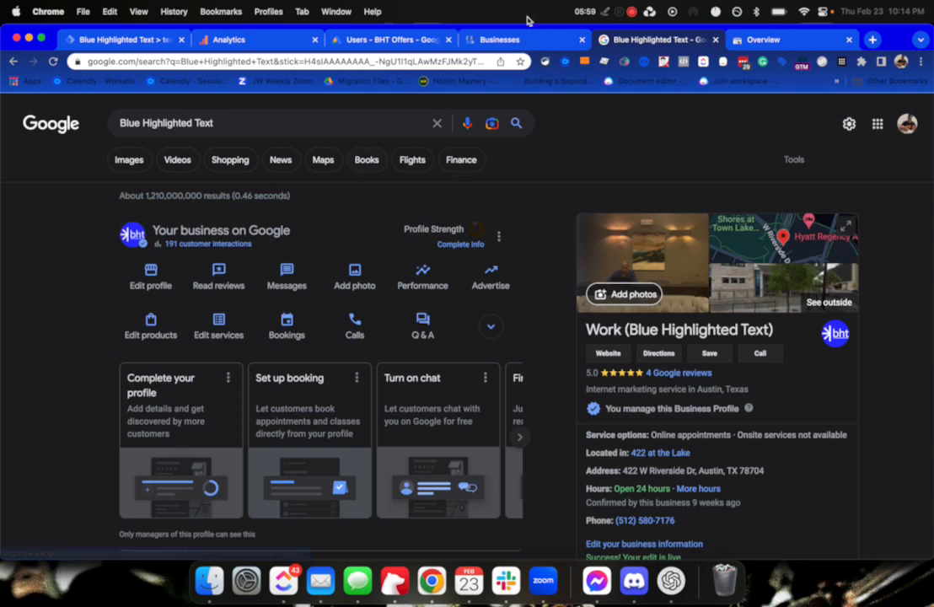
# Switch to Search Console and open the proxycopy.com property's Settings page.
pyautogui.click(775, 42)
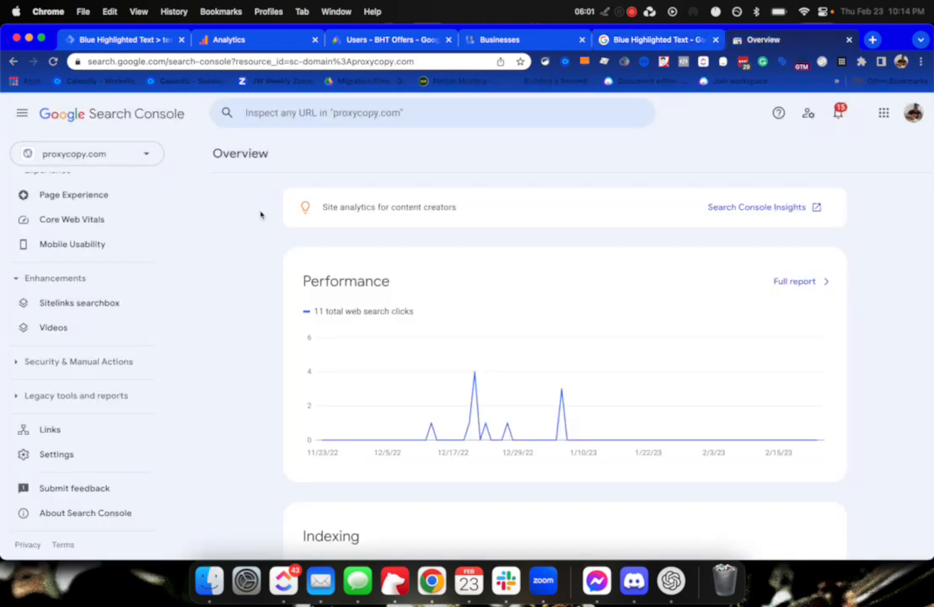
pyautogui.scroll(5, 79, 292)
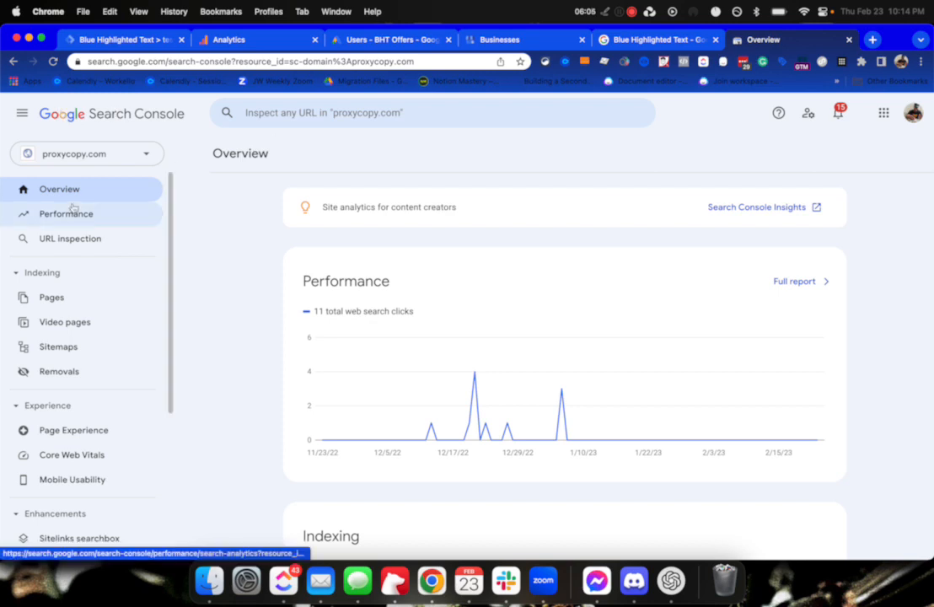
pyautogui.scroll(-5, 108, 417)
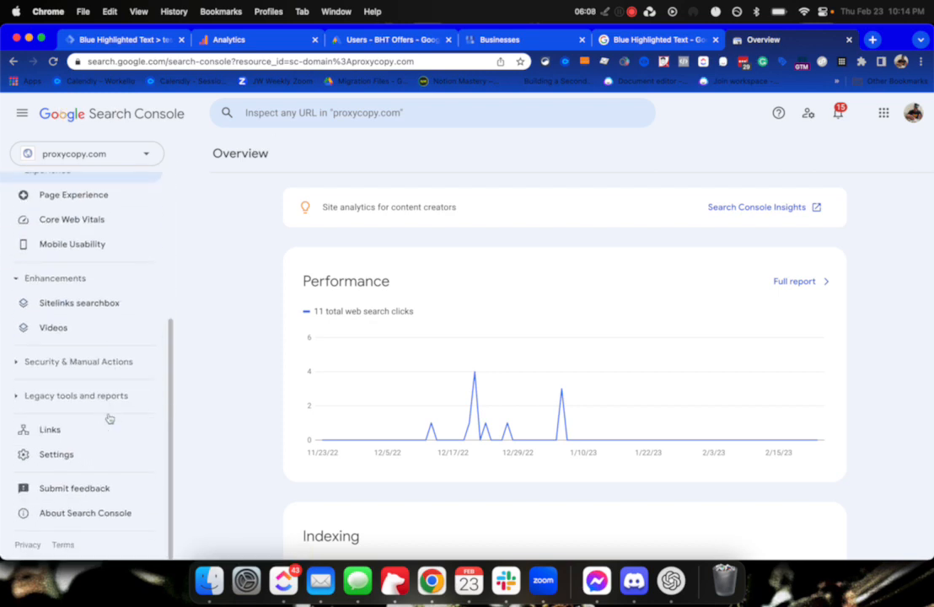
pyautogui.click(63, 453)
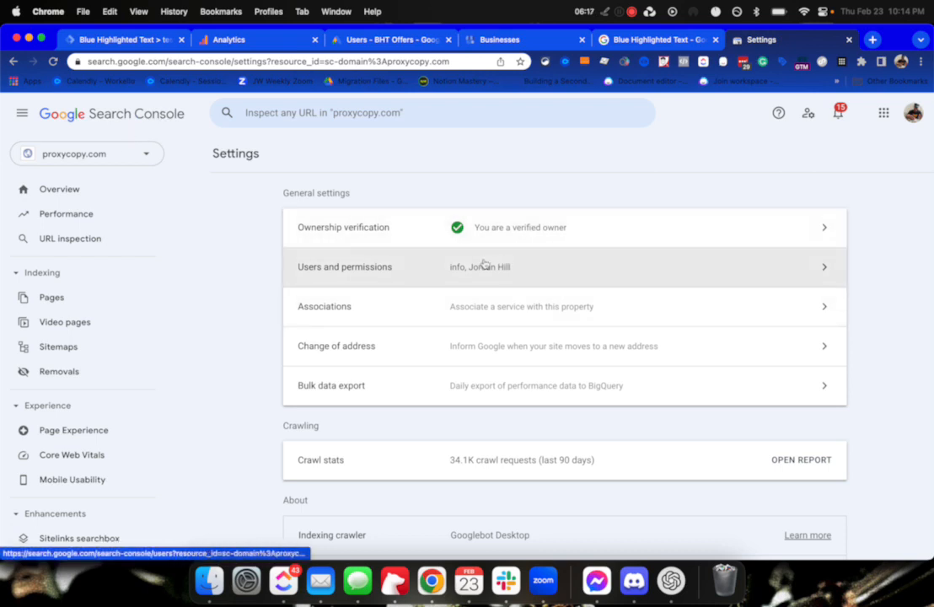
# Add the data user's e-mail address to proxycopy.com with Restricted permission, bringing the list to 3 users.
pyautogui.click(386, 270)
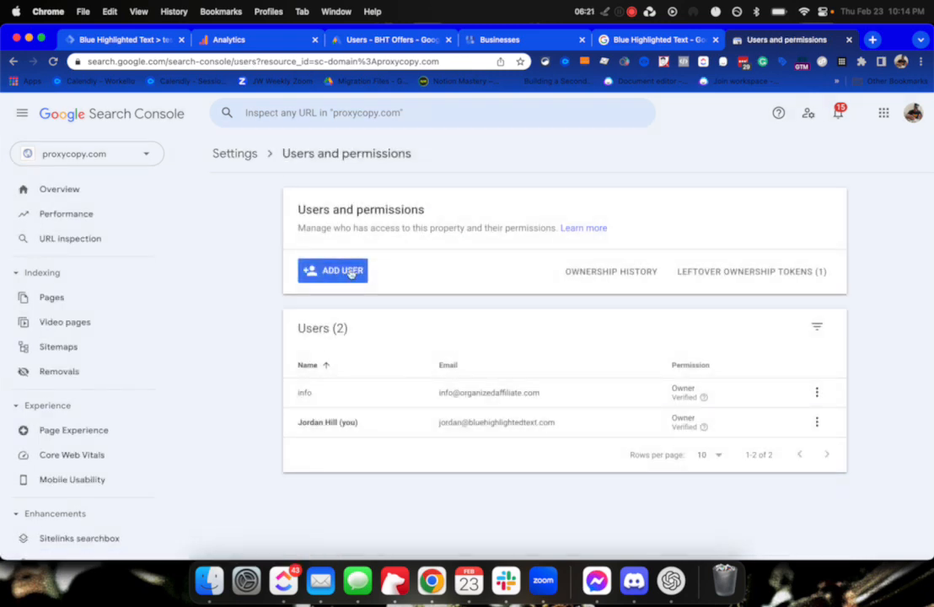
pyautogui.click(379, 271)
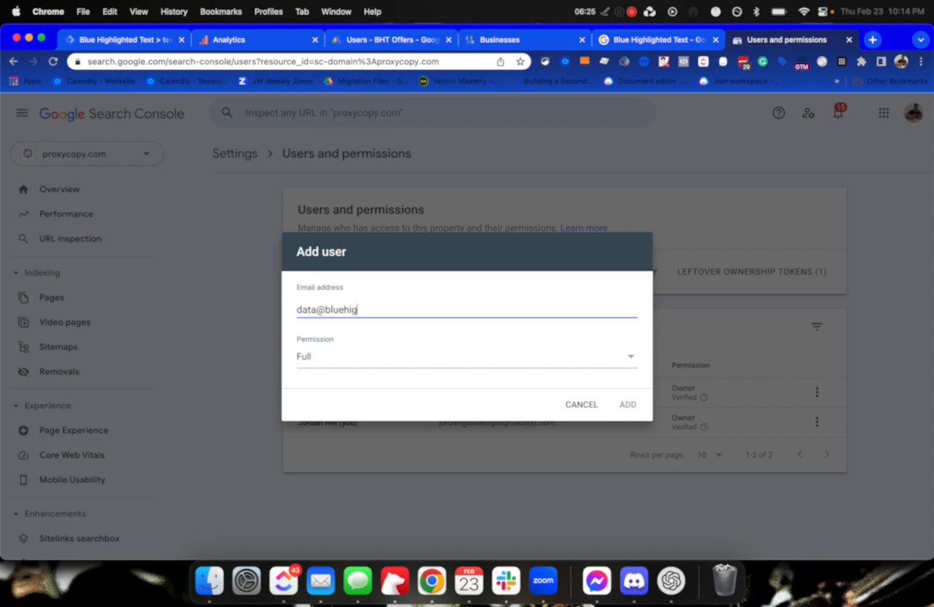
pyautogui.click(456, 357)
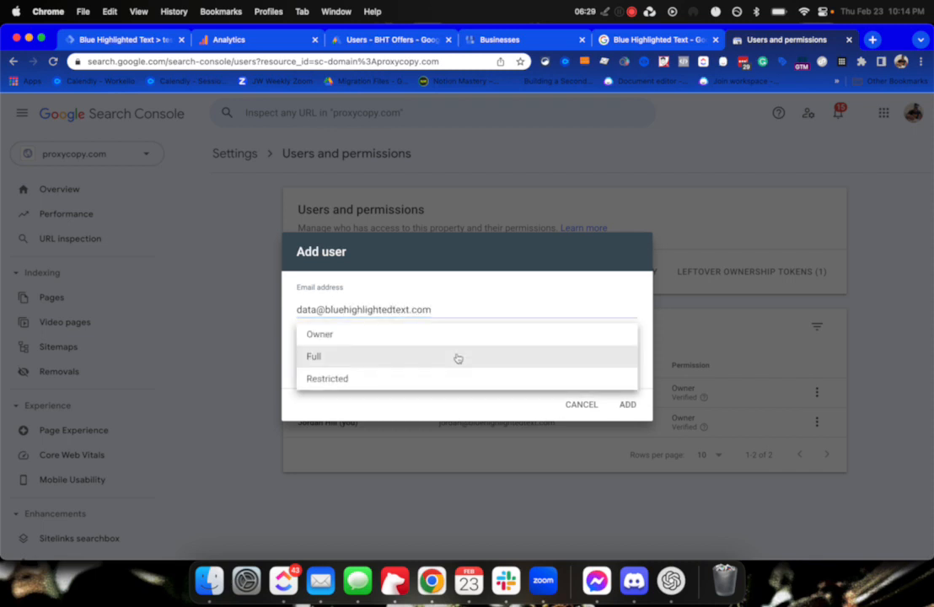
pyautogui.click(328, 379)
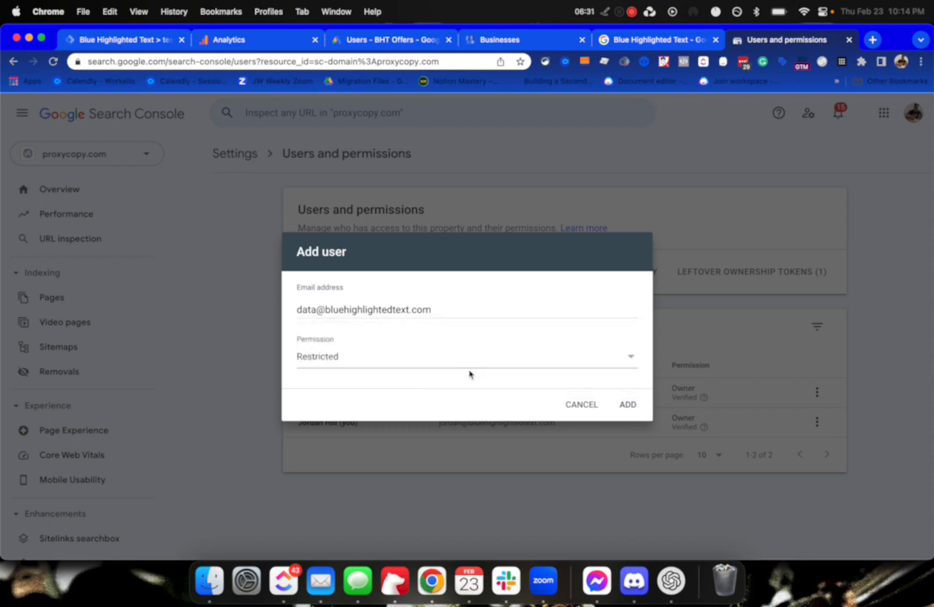
pyautogui.click(626, 404)
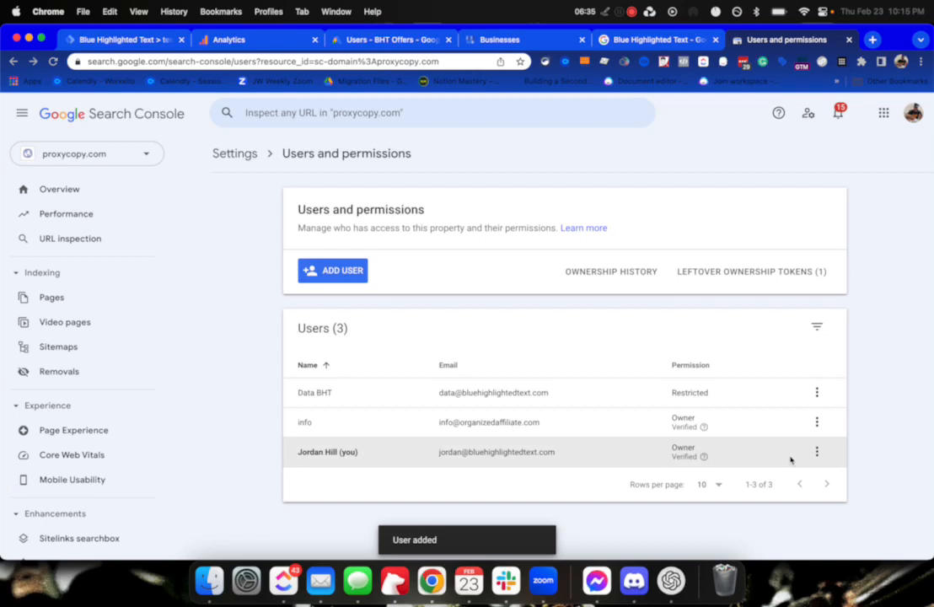
pyautogui.click(817, 392)
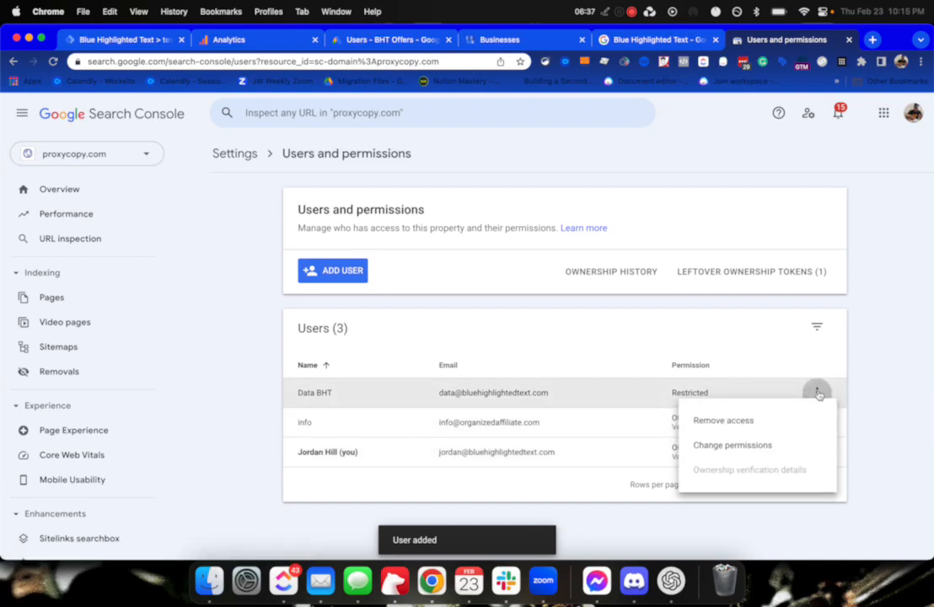
# Leave the new user's permission at Restricted without changes, then open the personal User settings page.
pyautogui.click(731, 444)
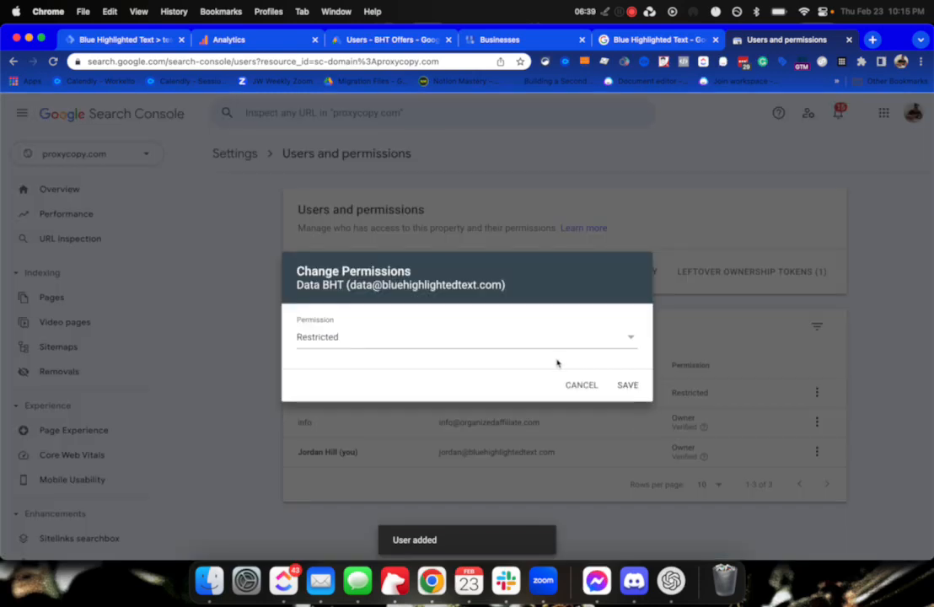
pyautogui.click(578, 389)
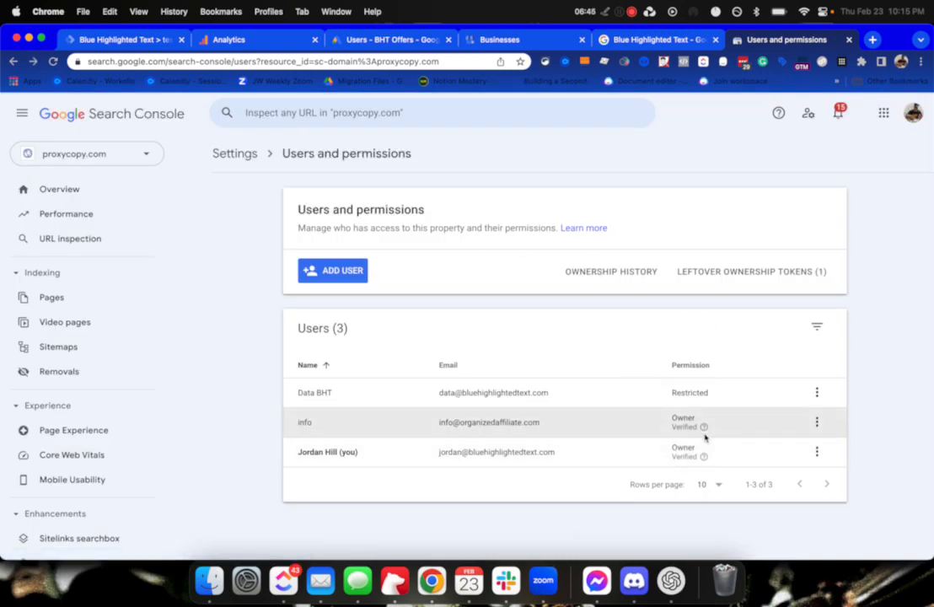
pyautogui.doubleClick(704, 390)
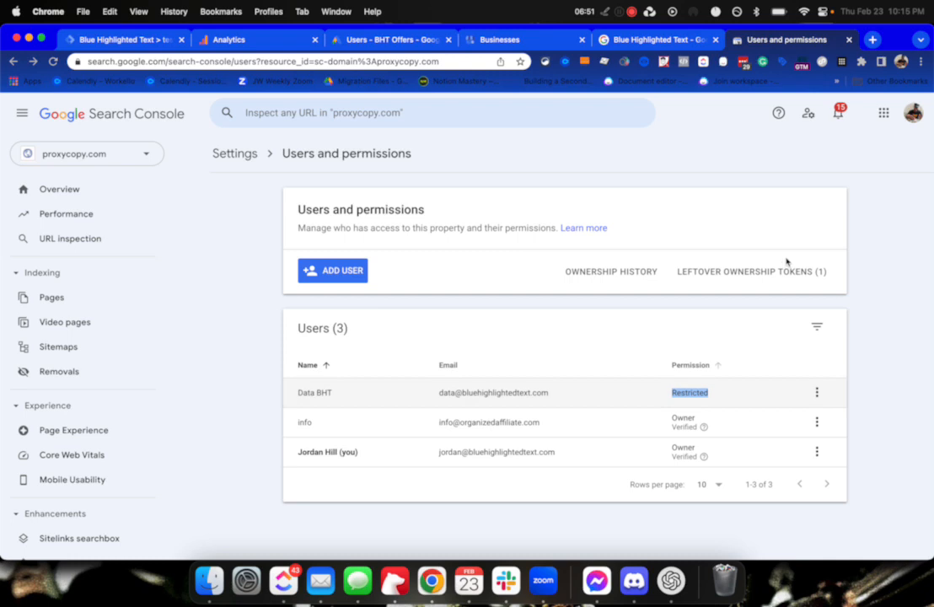
pyautogui.click(808, 112)
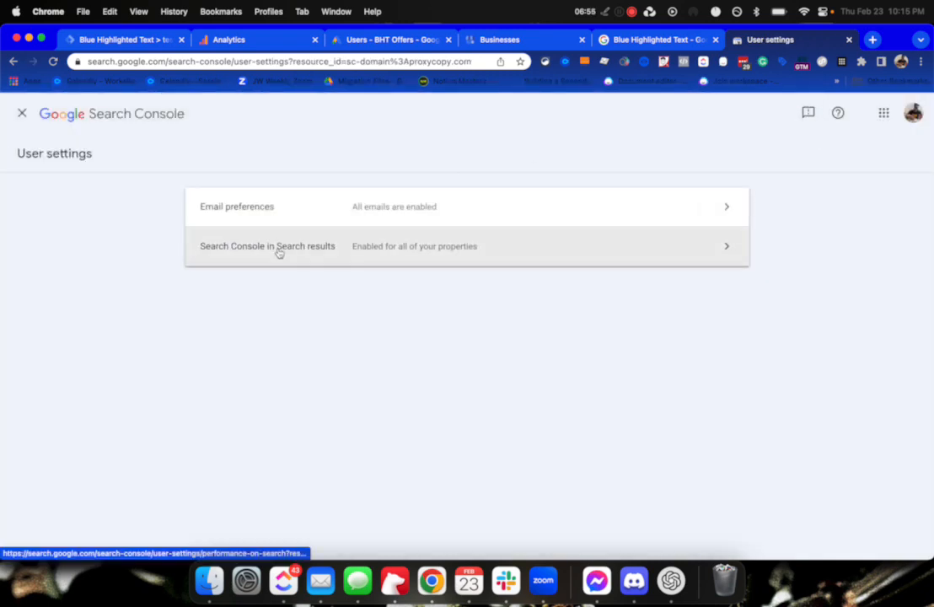
# Review the Email preferences and Search Console in Search results settings, then close User settings.
pyautogui.click(22, 115)
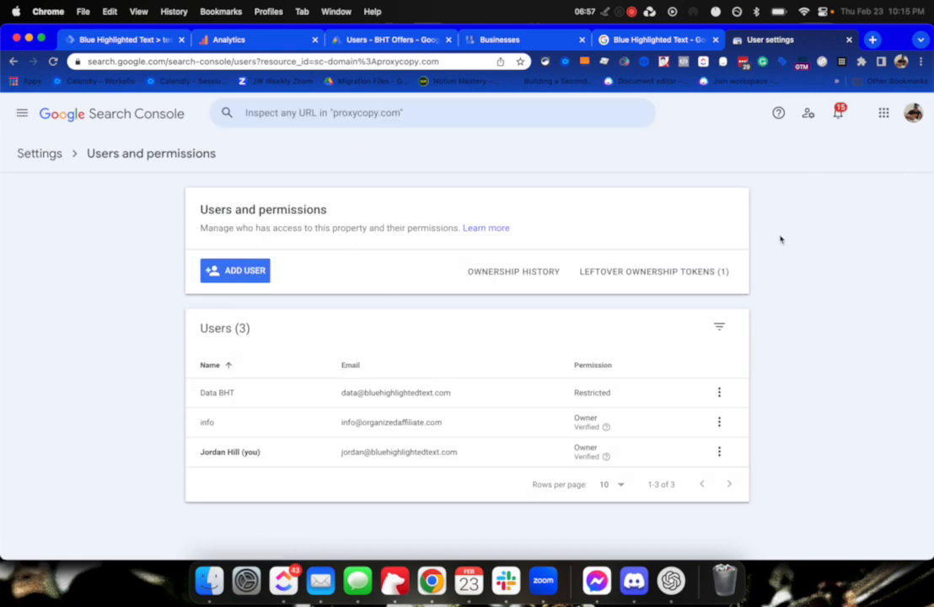
pyautogui.click(807, 118)
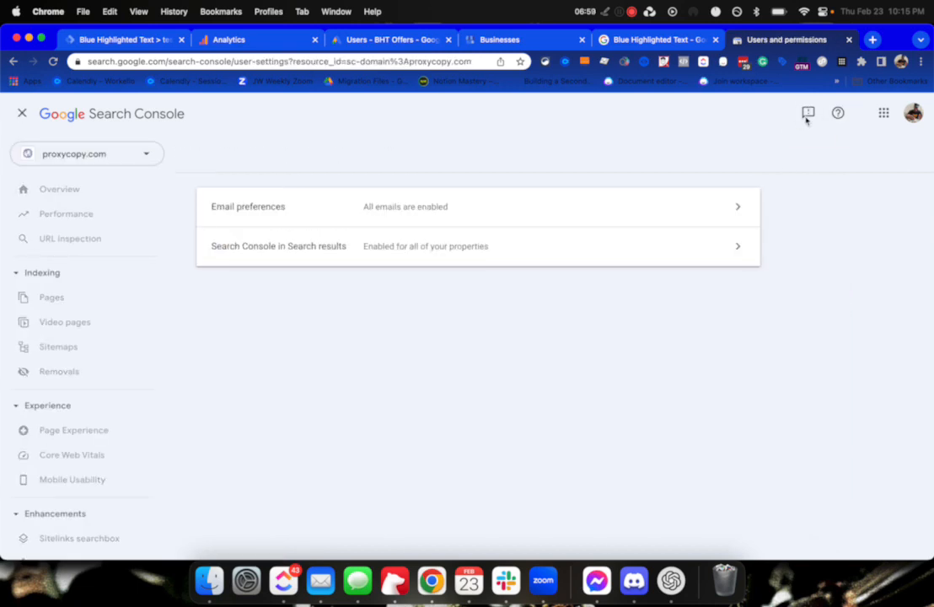
pyautogui.click(686, 221)
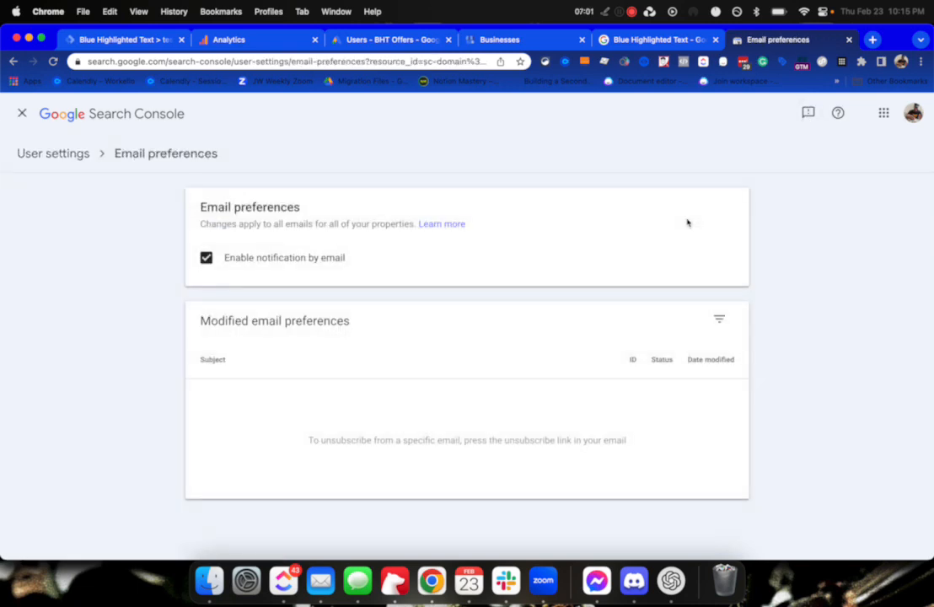
pyautogui.click(50, 154)
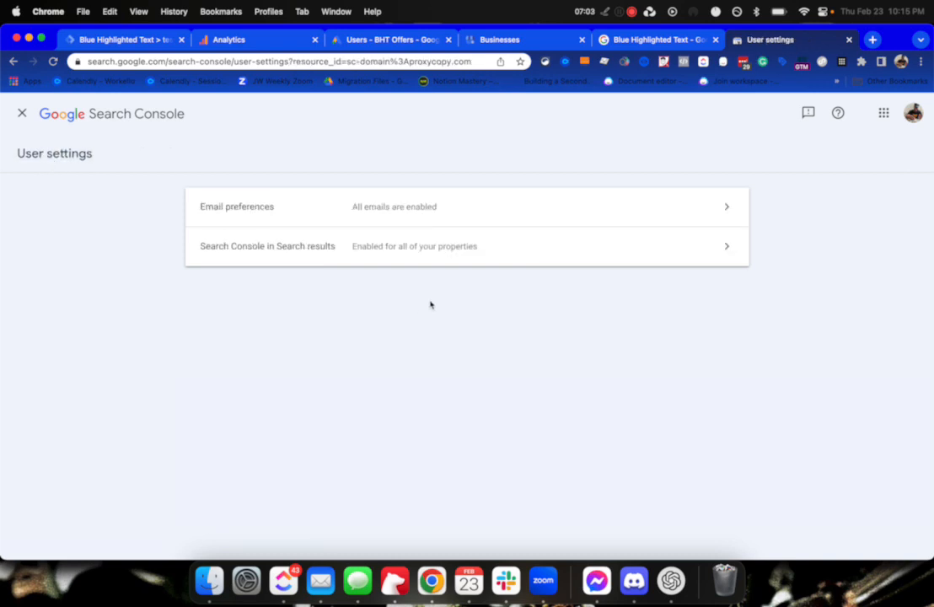
pyautogui.click(428, 243)
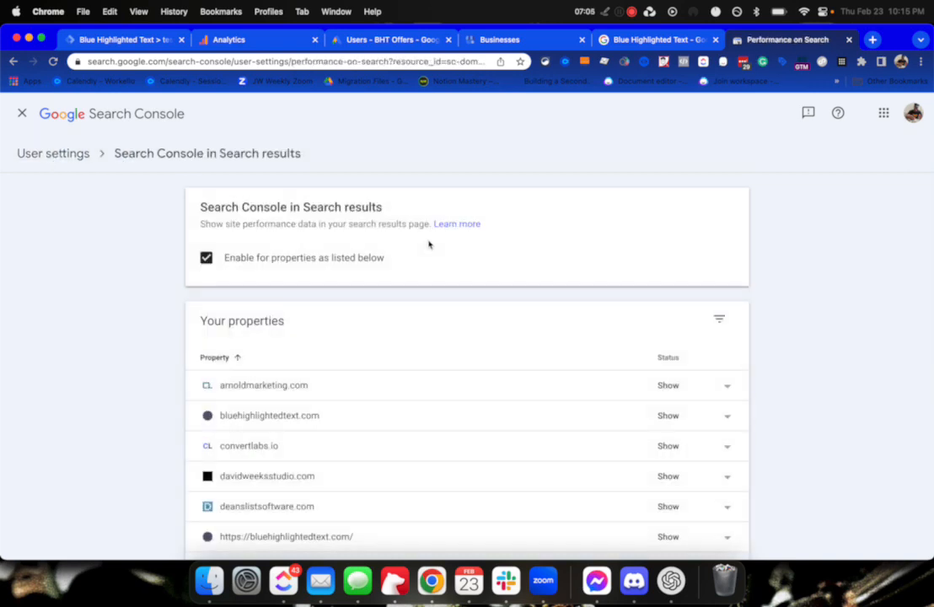
pyautogui.scroll(-5, 415, 410)
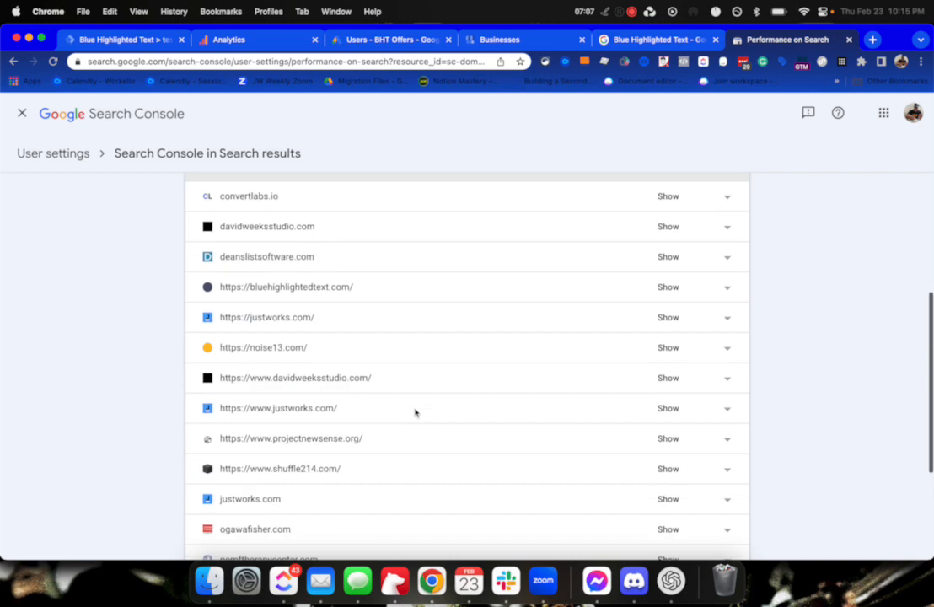
pyautogui.scroll(5, 414, 412)
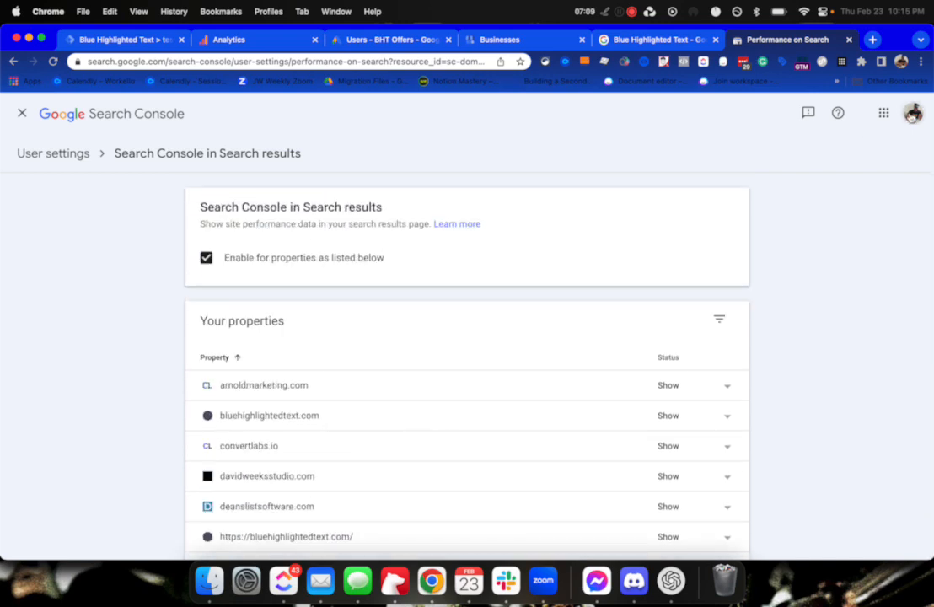
pyautogui.click(22, 115)
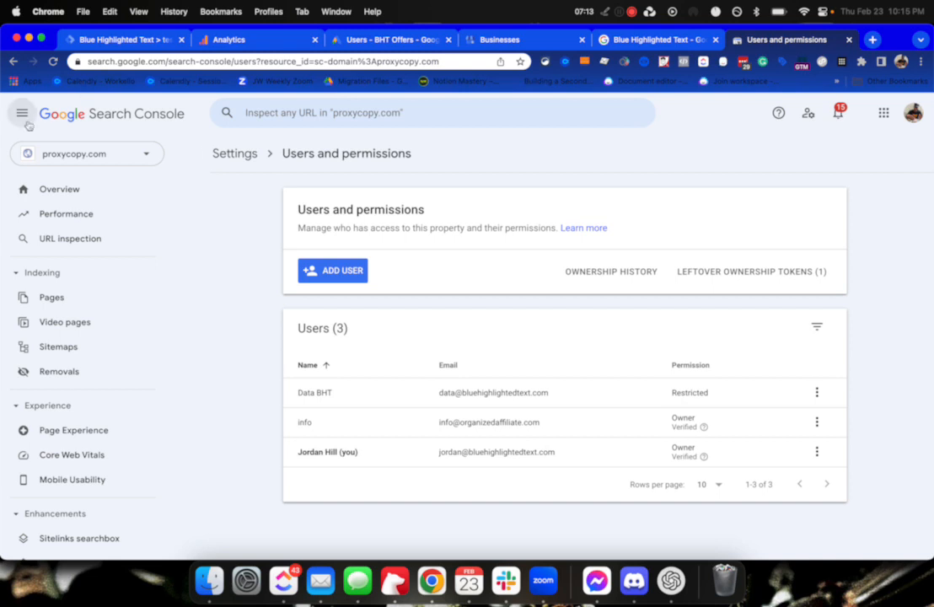
# Show the proxycopy.com Overview with its 11 total web search clicks.
pyautogui.click(56, 187)
pyautogui.scroll(-10, 496, 346)
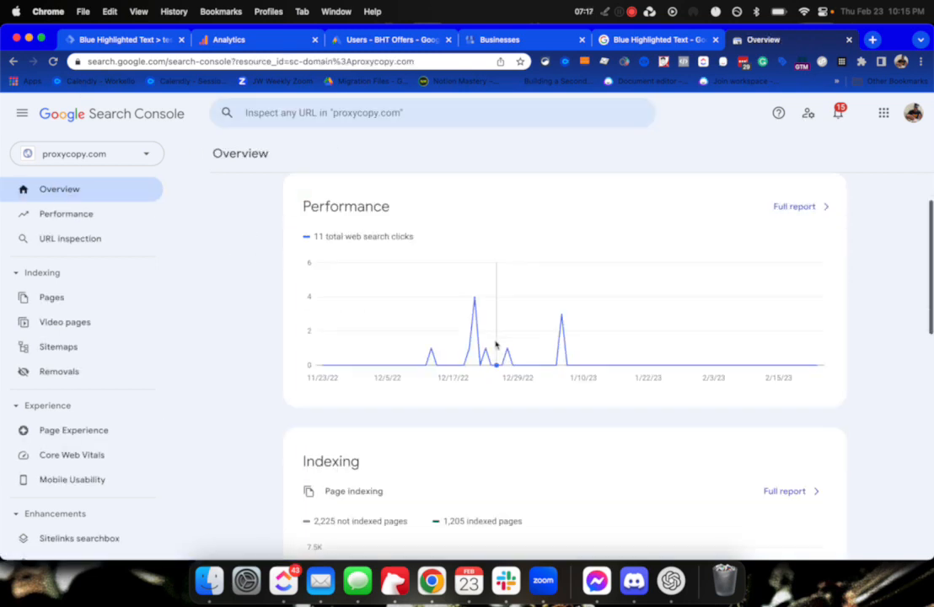
pyautogui.scroll(10, 502, 357)
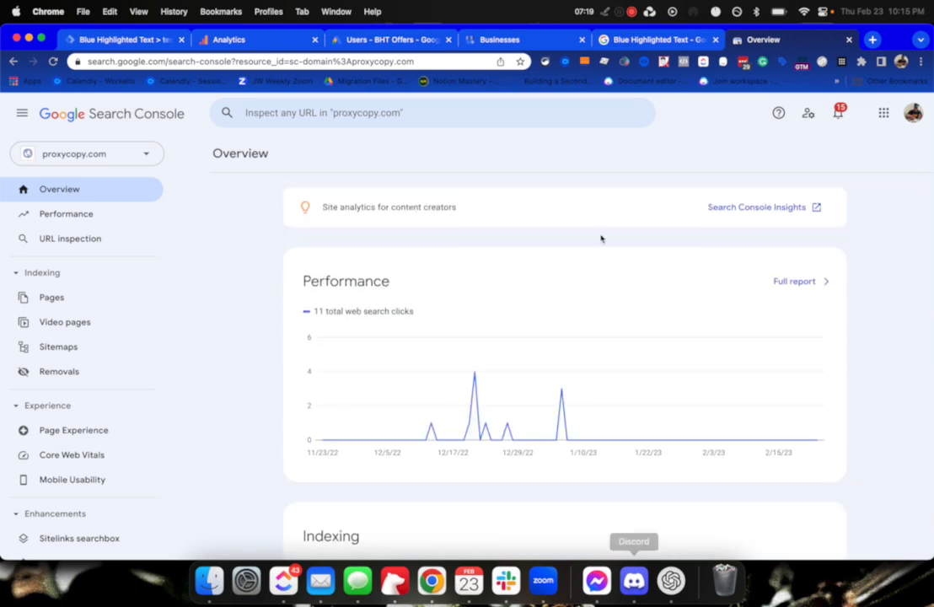
# Check the Tag Manager, Analytics, Ads and Business Profile tabs, then close the extra Blue Highlighted Text tab.
pyautogui.click(139, 41)
pyautogui.click(283, 44)
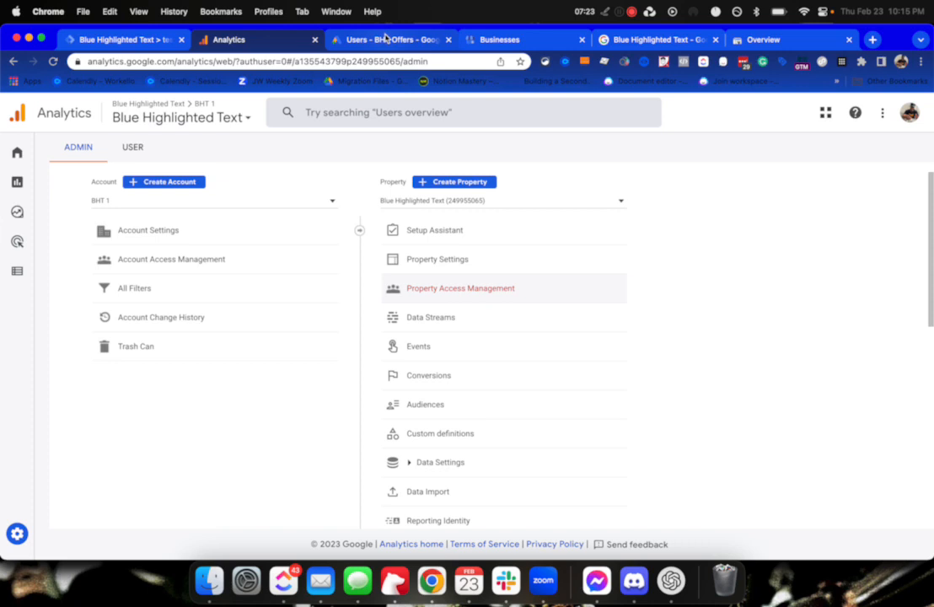
pyautogui.click(384, 38)
pyautogui.click(495, 40)
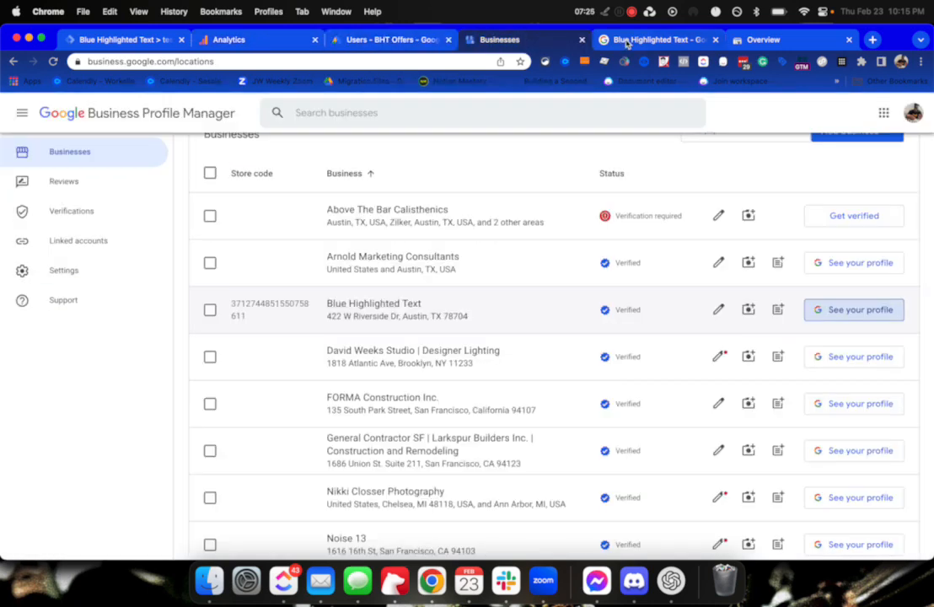
pyautogui.click(747, 43)
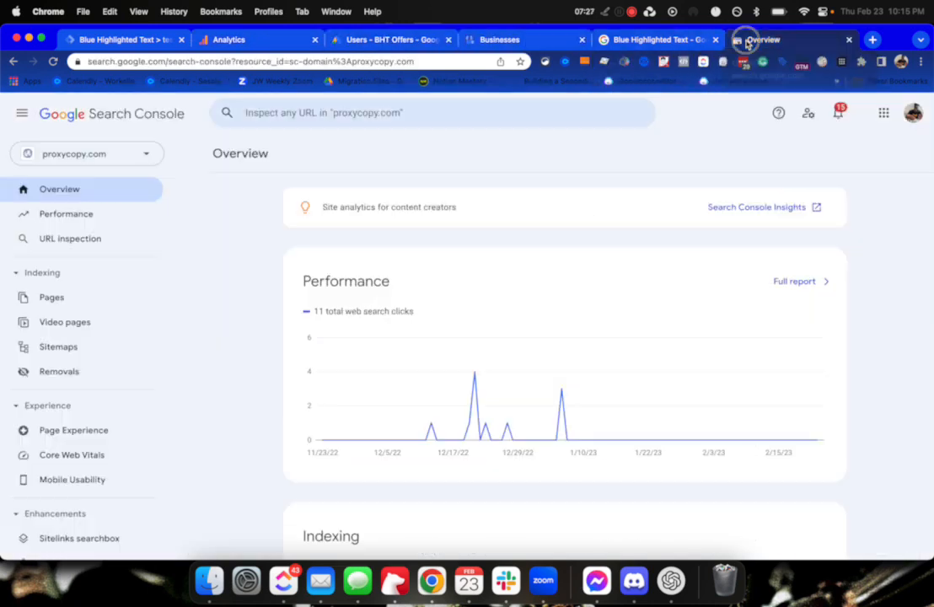
pyautogui.moveTo(758, 39); pyautogui.dragTo(650, 41)
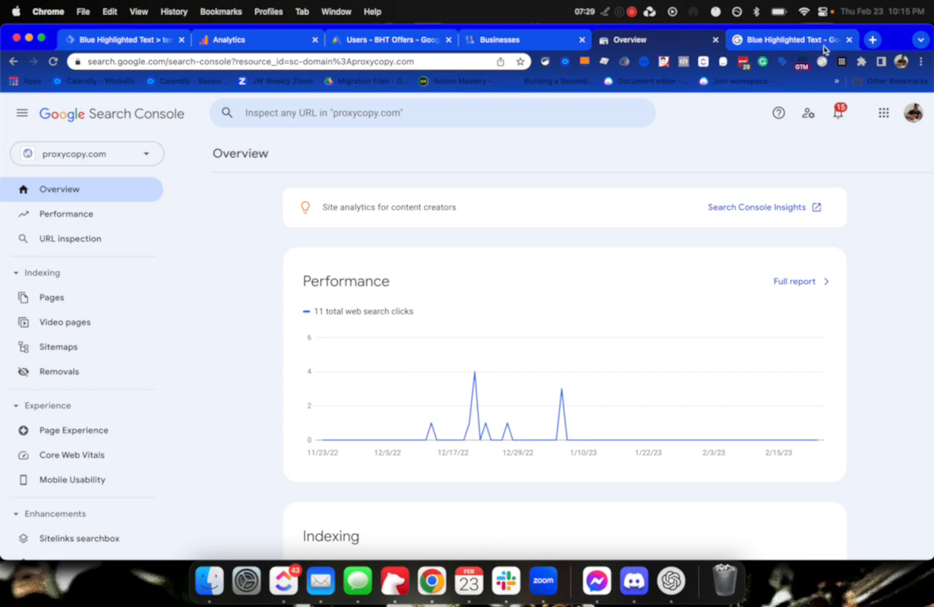
pyautogui.click(850, 40)
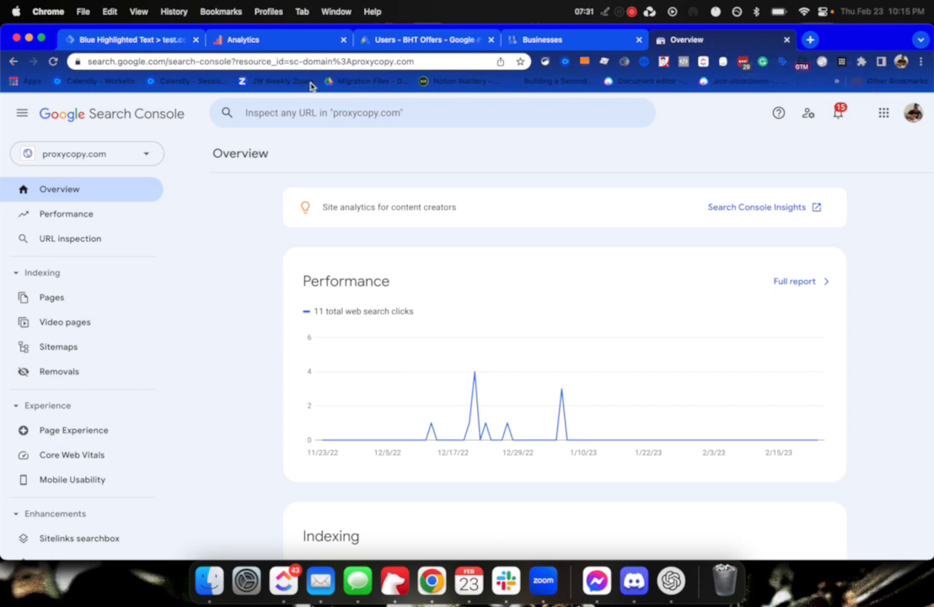